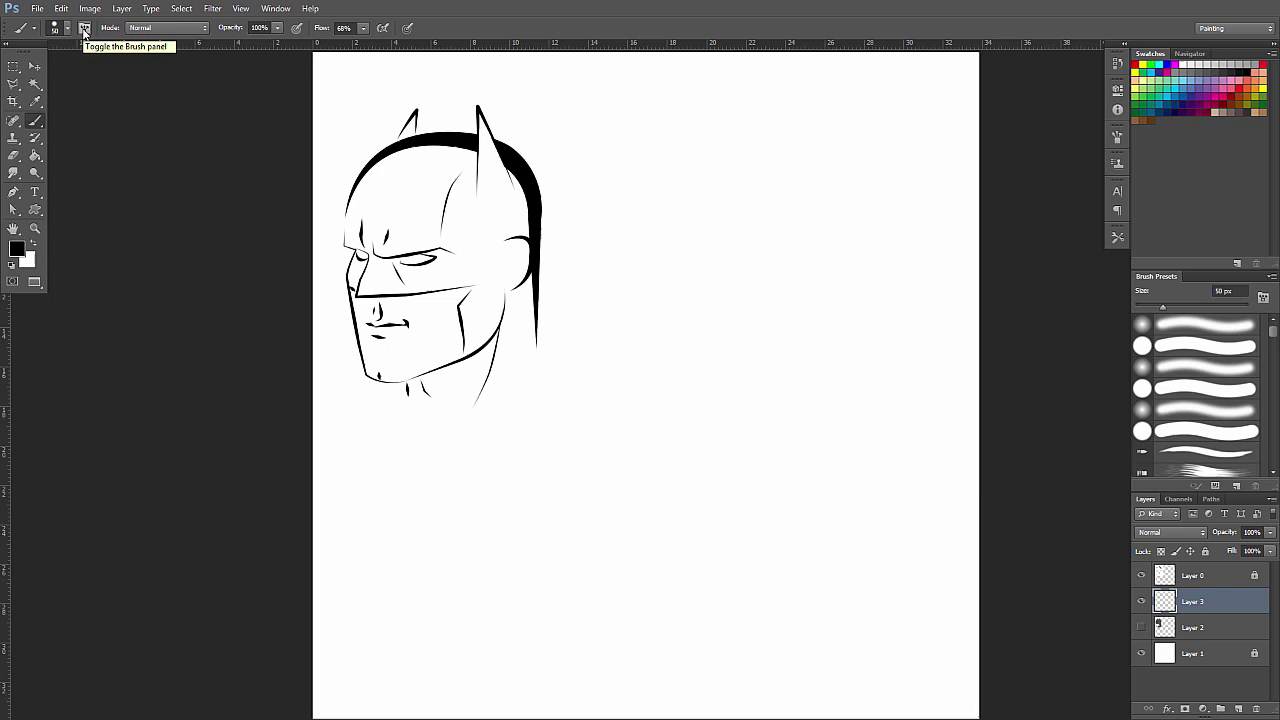
# Enable Shape Dynamics in the Brush panel, then switch to the Pen tool in path mode.
pyautogui.click(85, 30)
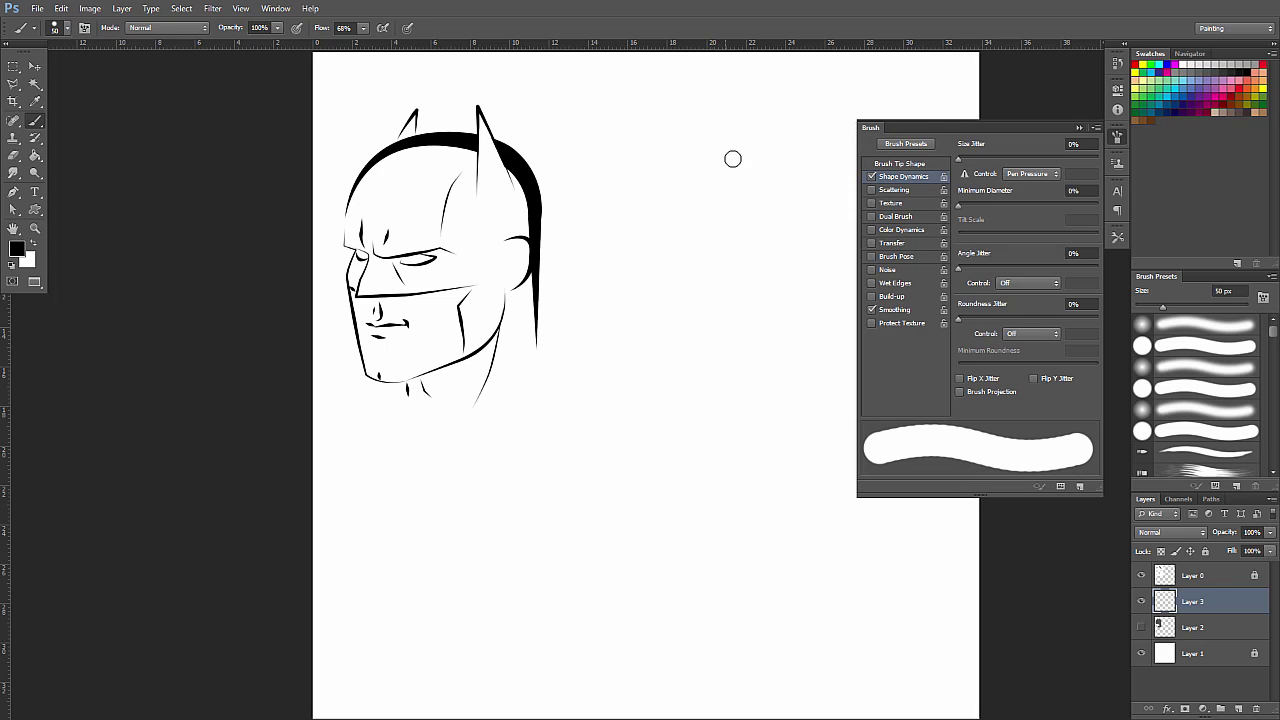
pyautogui.click(871, 177)
pyautogui.click(1077, 128)
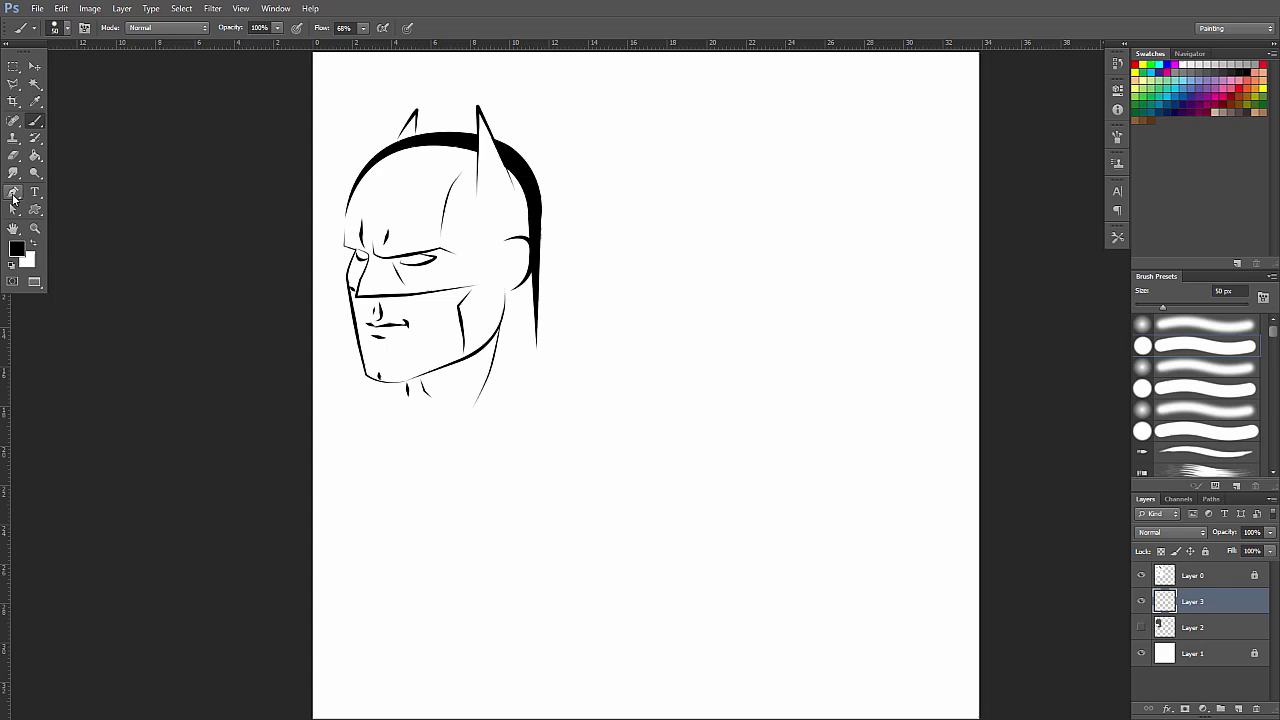
pyautogui.click(13, 194)
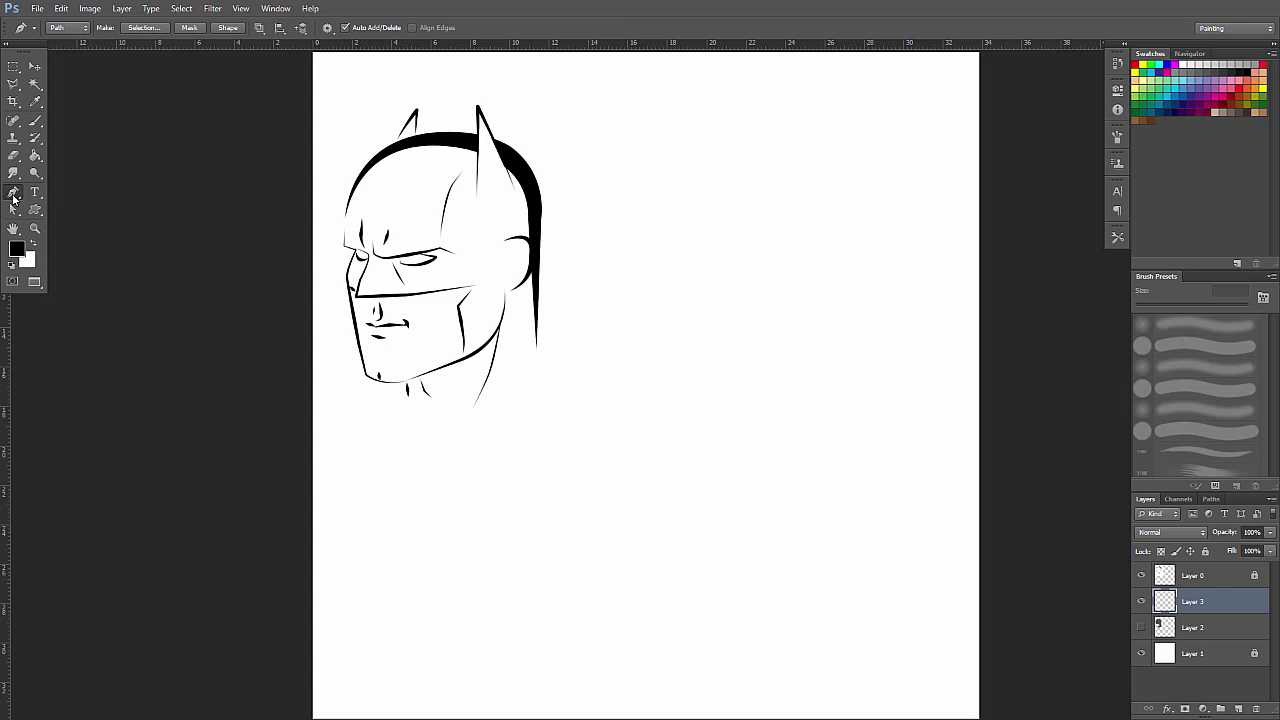
# Draw a pen path curving over the new head's top and dropping straight down its right side.
pyautogui.click(700, 190)
pyautogui.moveTo(783, 134); pyautogui.dragTo(856, 135)
pyautogui.moveTo(880, 343); pyautogui.dragTo(881, 414)
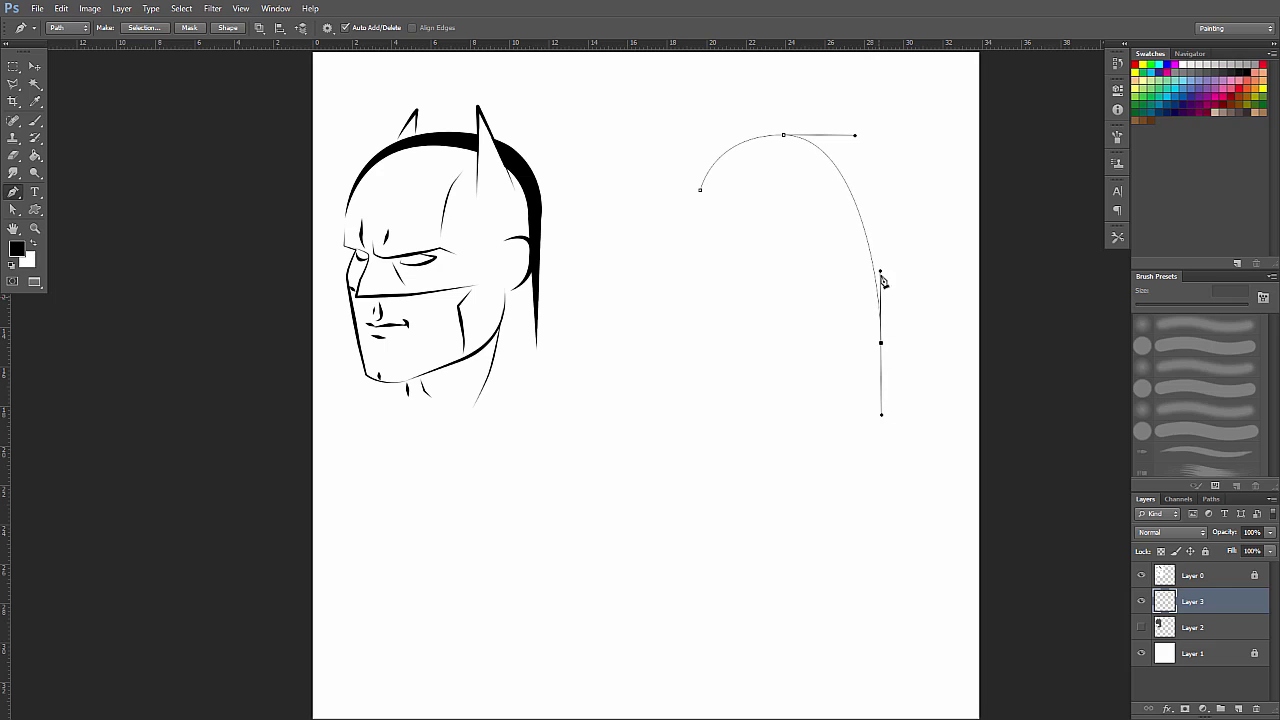
pyautogui.hotkey('ctrl', 'z')
pyautogui.moveTo(875, 154); pyautogui.dragTo(872, 222)
pyautogui.hotkey('ctrl', 'z')
pyautogui.hotkey('ctrl', 'z')
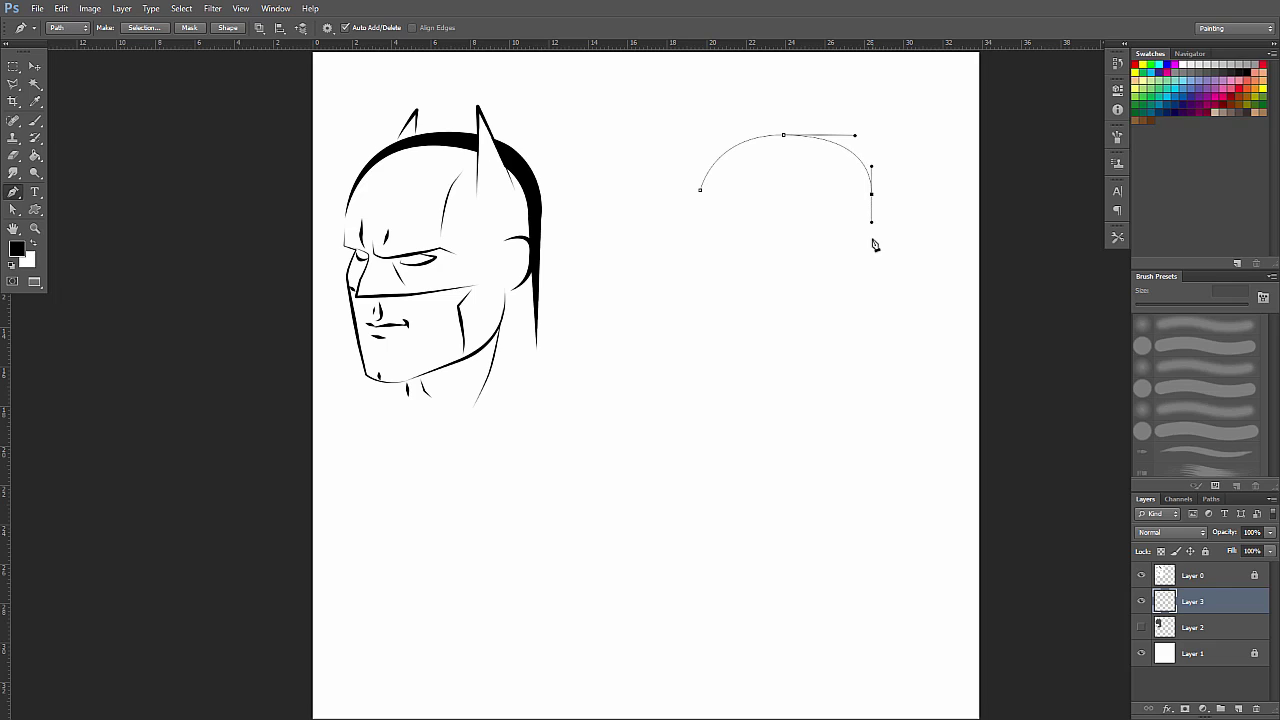
pyautogui.click(872, 349)
# Stroke the arc path with the brush using Simulate Pressure, then delete the path.
pyautogui.rightClick(858, 307)
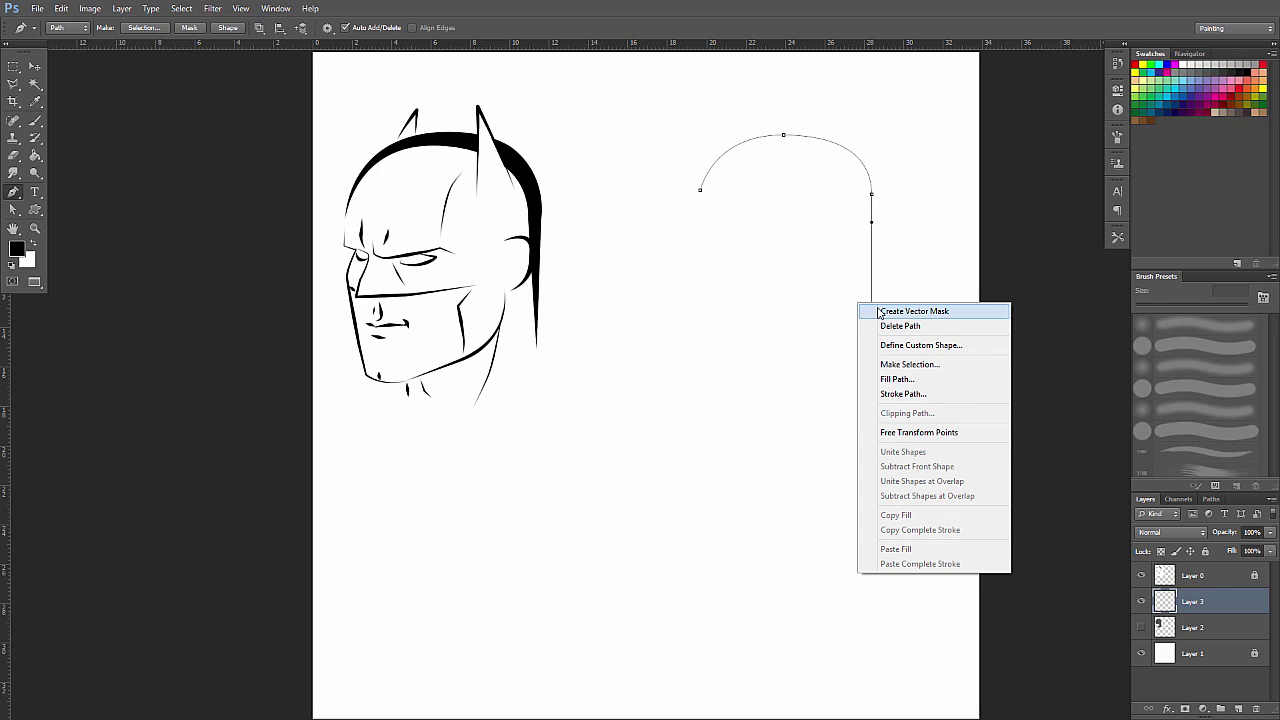
pyautogui.click(904, 394)
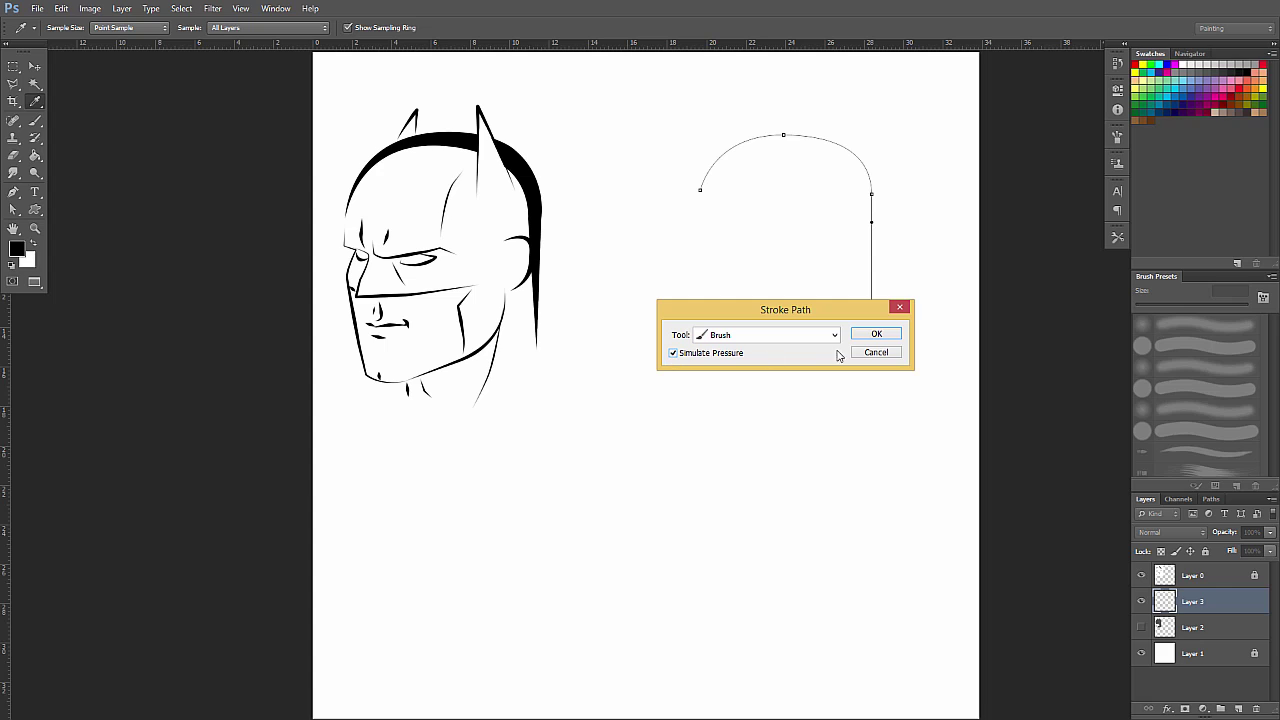
pyautogui.click(866, 336)
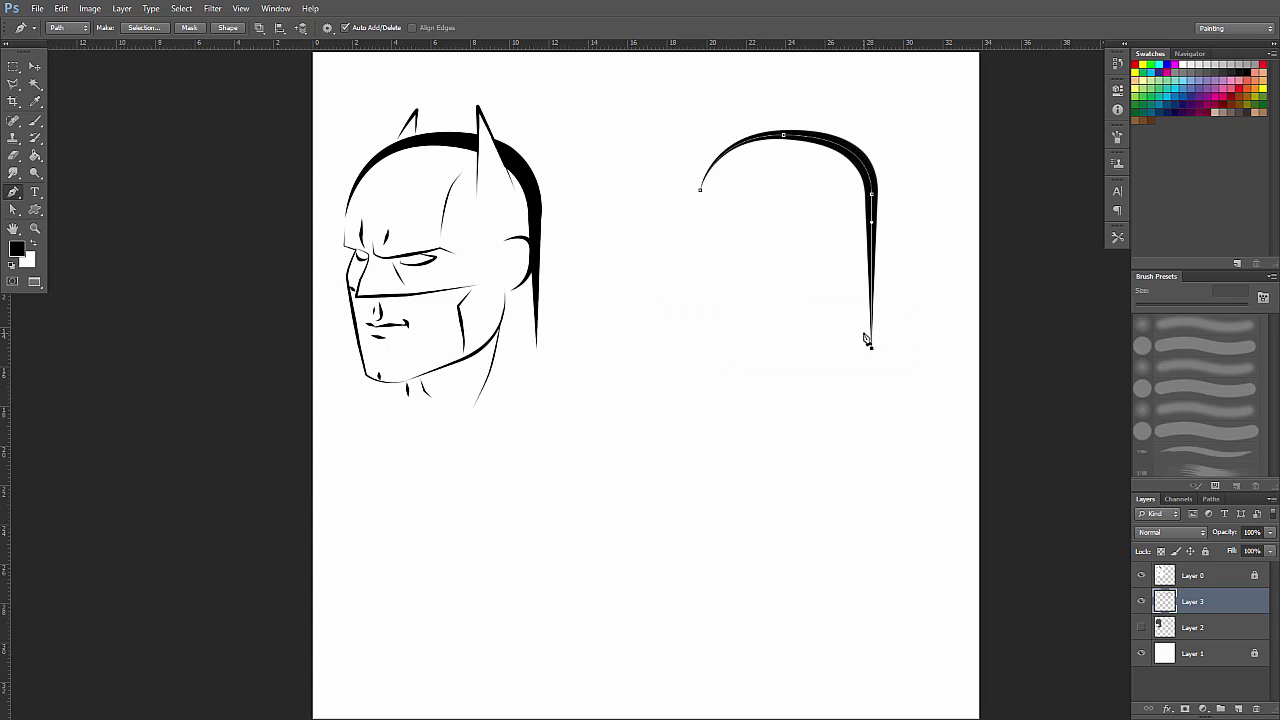
pyautogui.rightClick(830, 228)
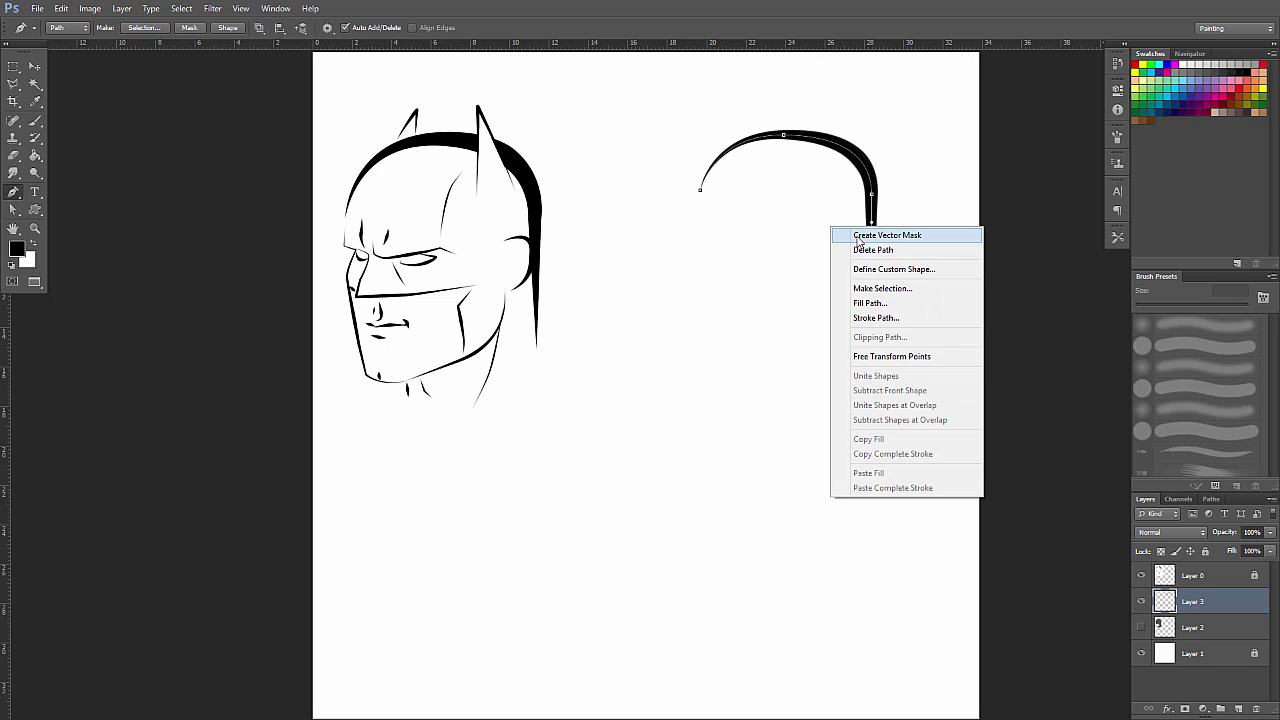
pyautogui.click(861, 252)
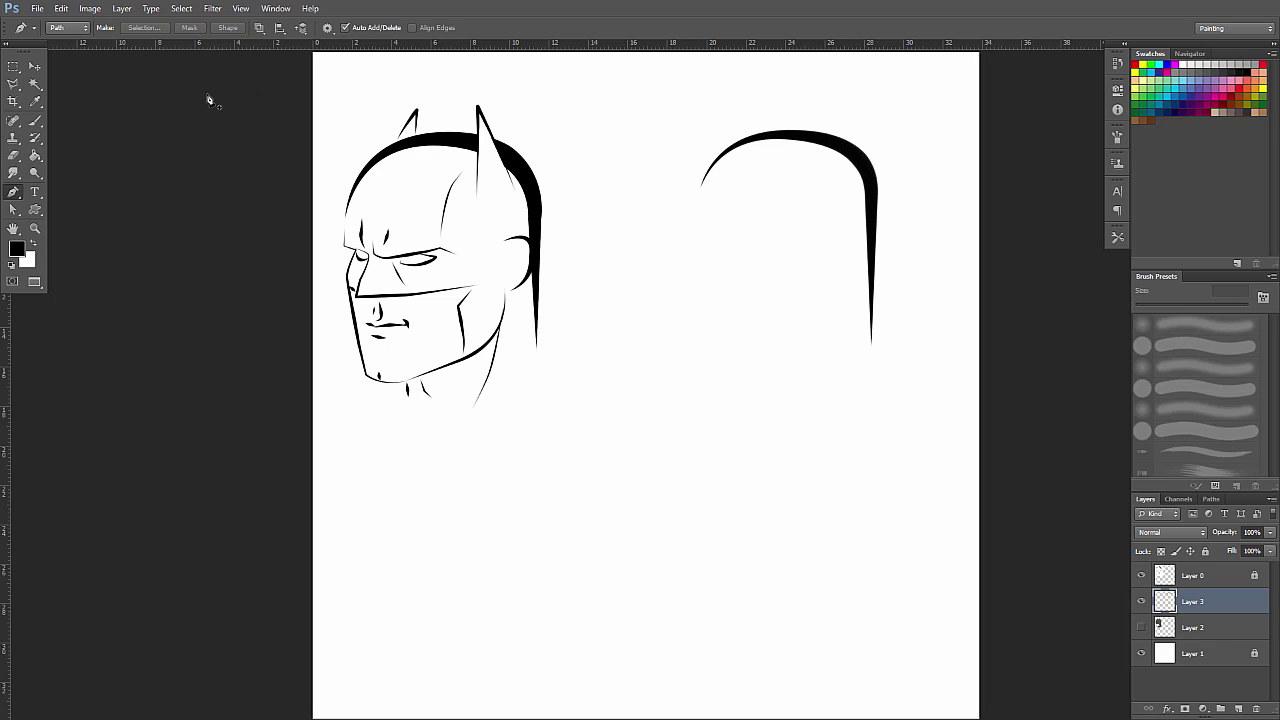
# Set the brush size to 10 px and return to the Pen tool.
pyautogui.press('b')
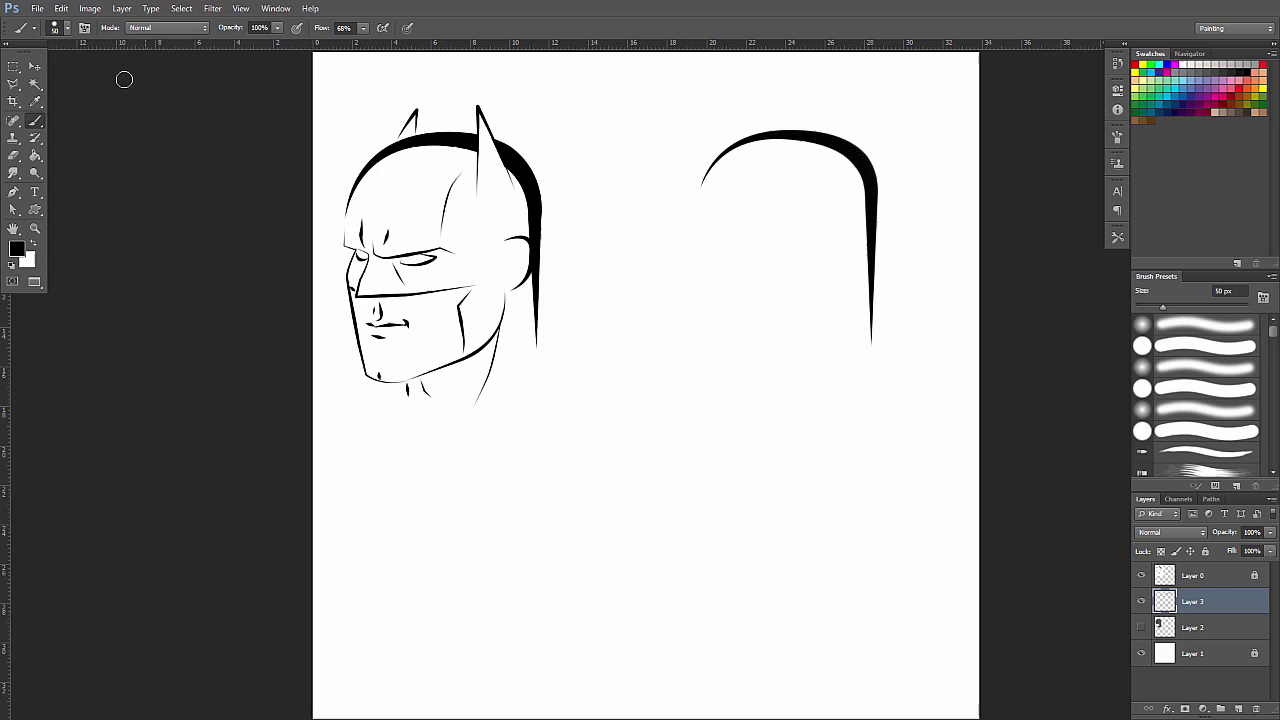
pyautogui.click(66, 30)
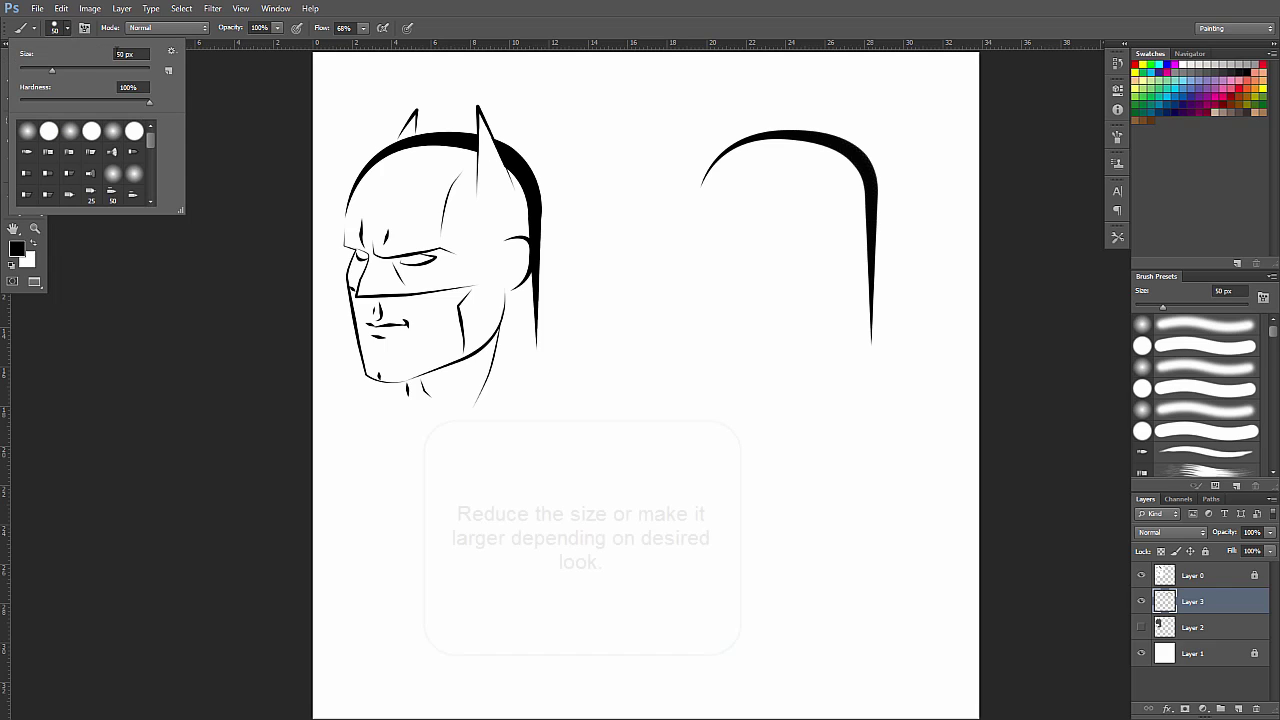
pyautogui.click(124, 55)
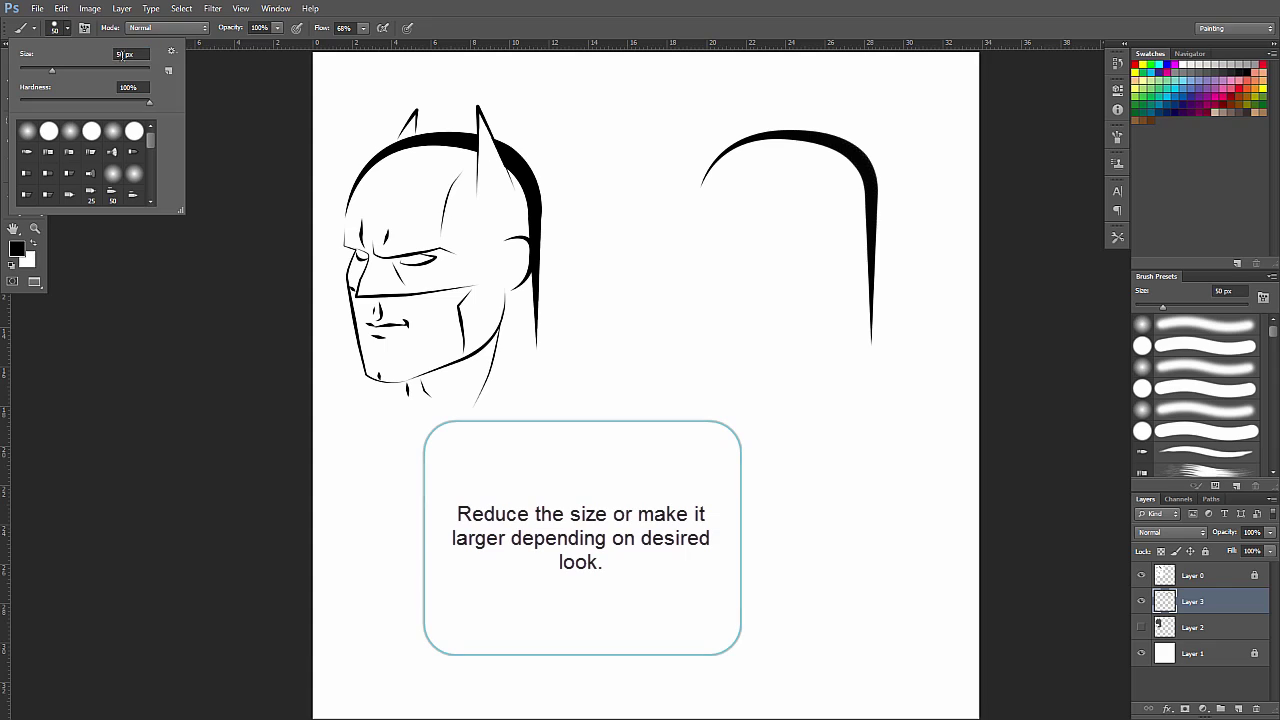
pyautogui.doubleClick(124, 55)
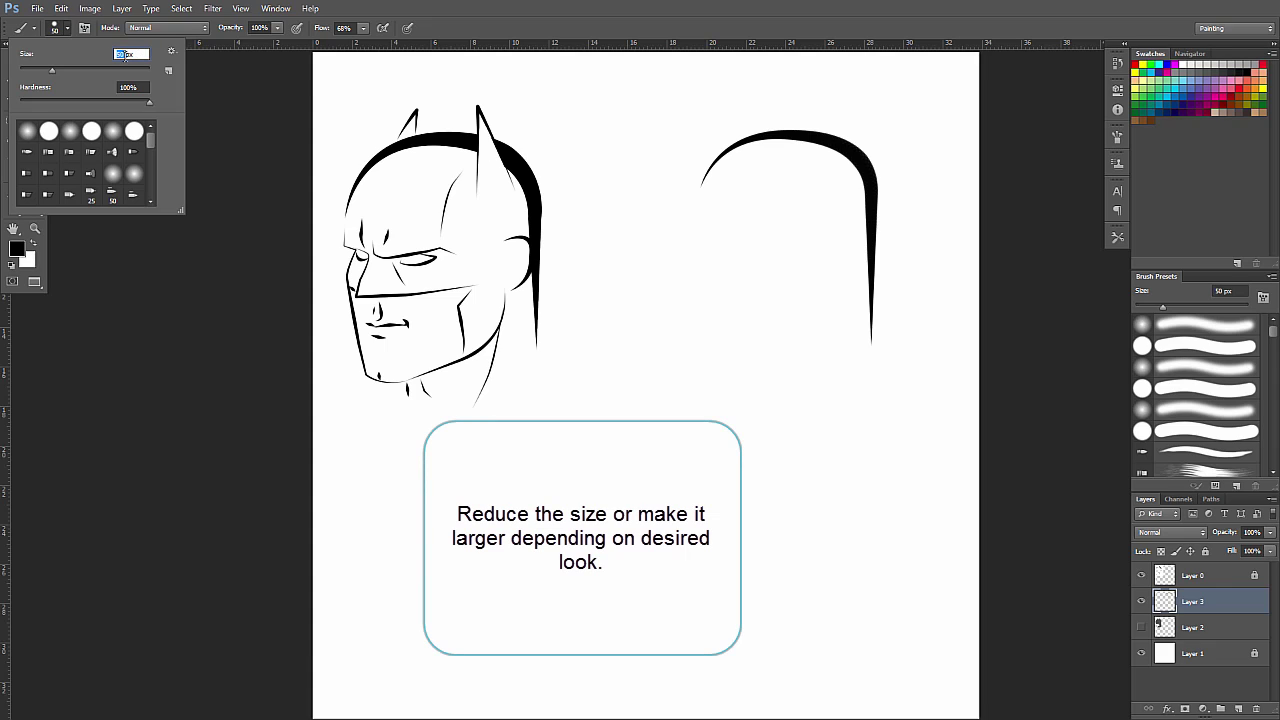
pyautogui.write('10')
pyautogui.press('Return')
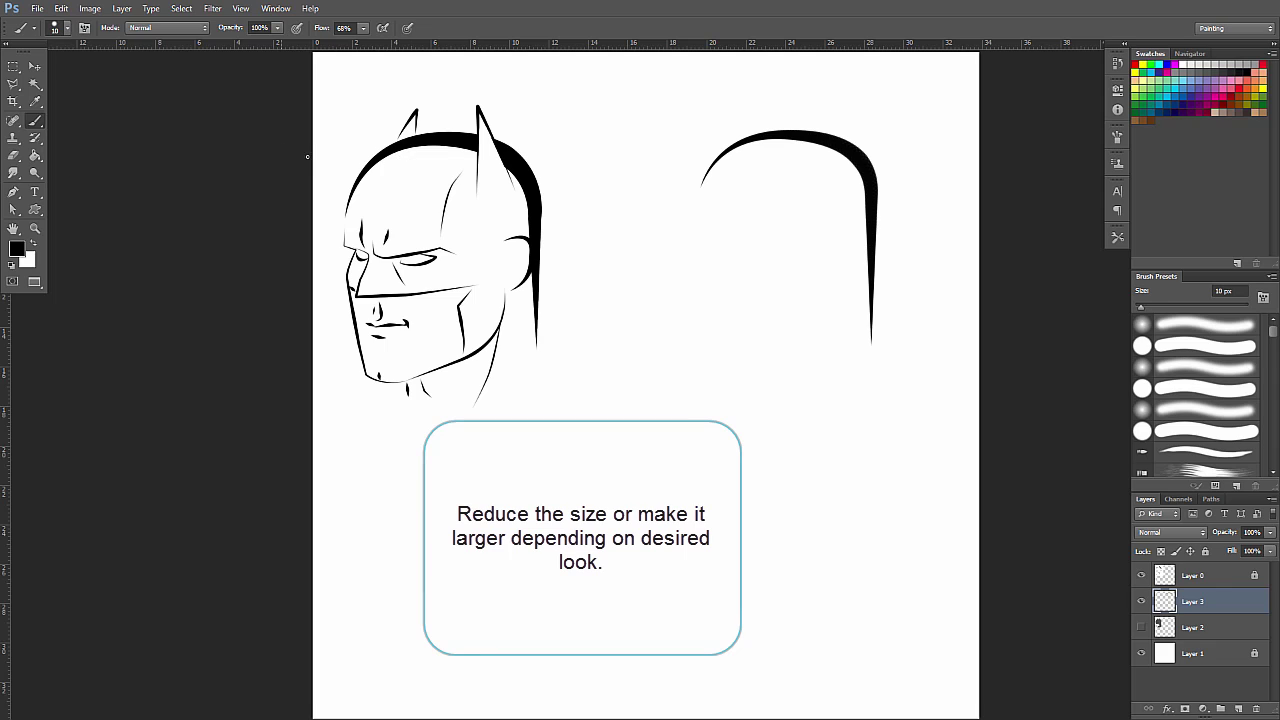
pyautogui.press('p')
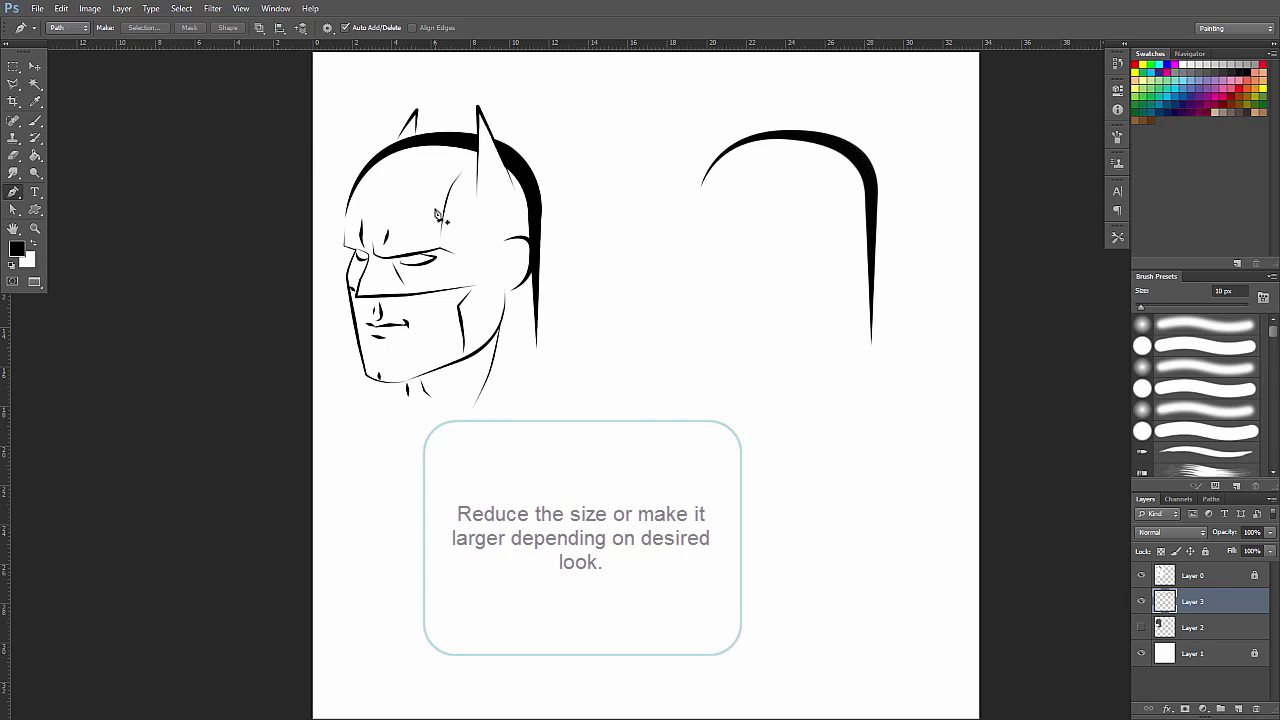
# Trace the left face profile and chin curve, stroke it with the brush, and delete the path.
pyautogui.click(699, 197)
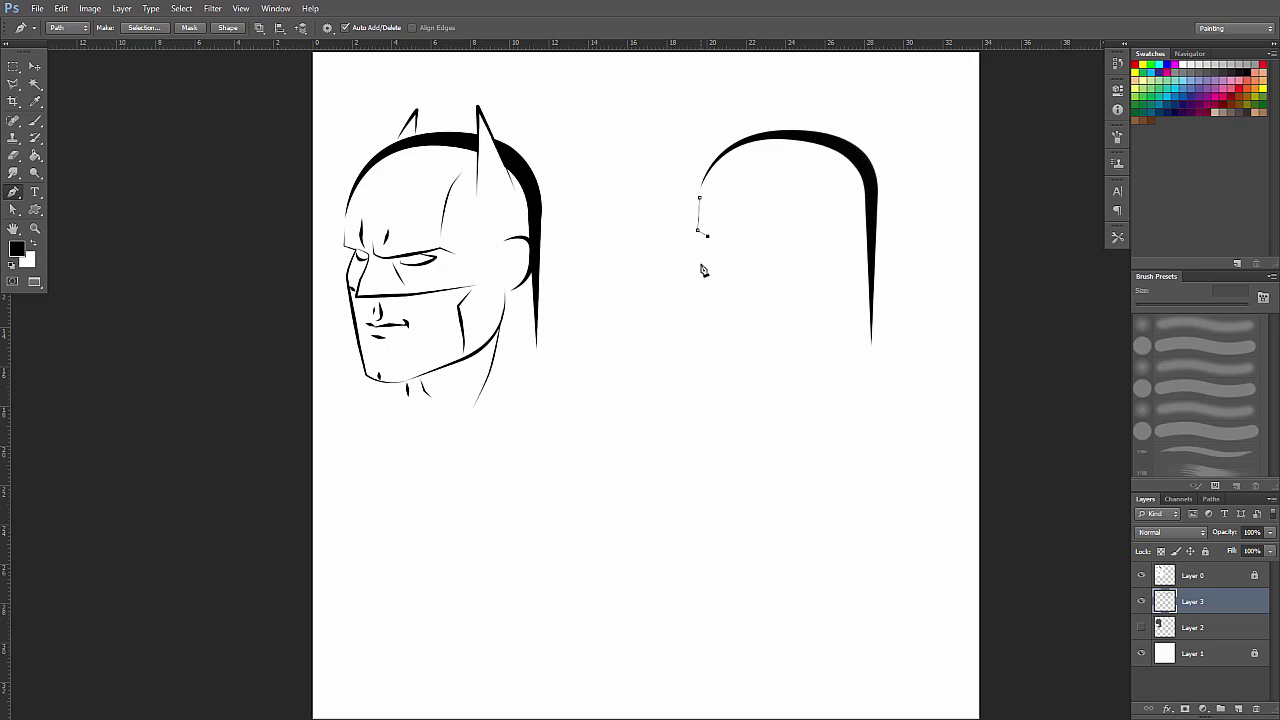
pyautogui.click(697, 263)
pyautogui.click(704, 345)
pyautogui.moveTo(745, 370); pyautogui.dragTo(773, 370)
pyautogui.rightClick(731, 285)
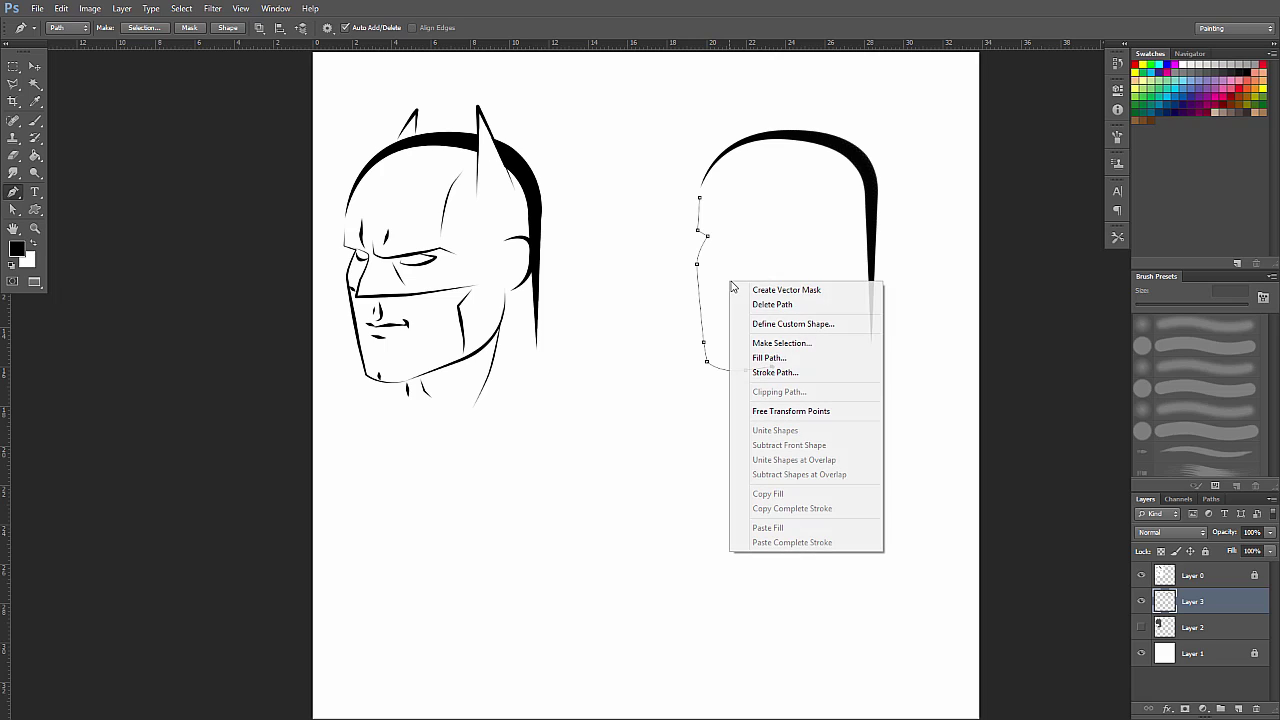
pyautogui.click(769, 374)
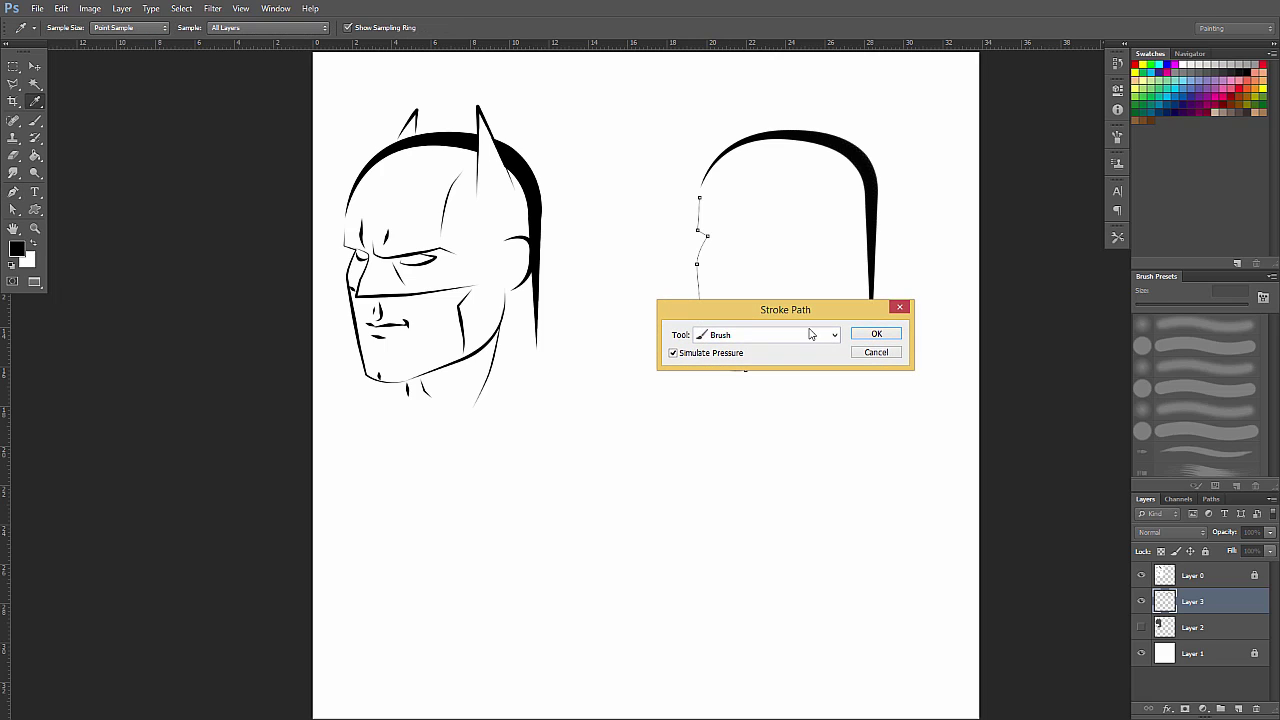
pyautogui.click(874, 336)
pyautogui.rightClick(805, 254)
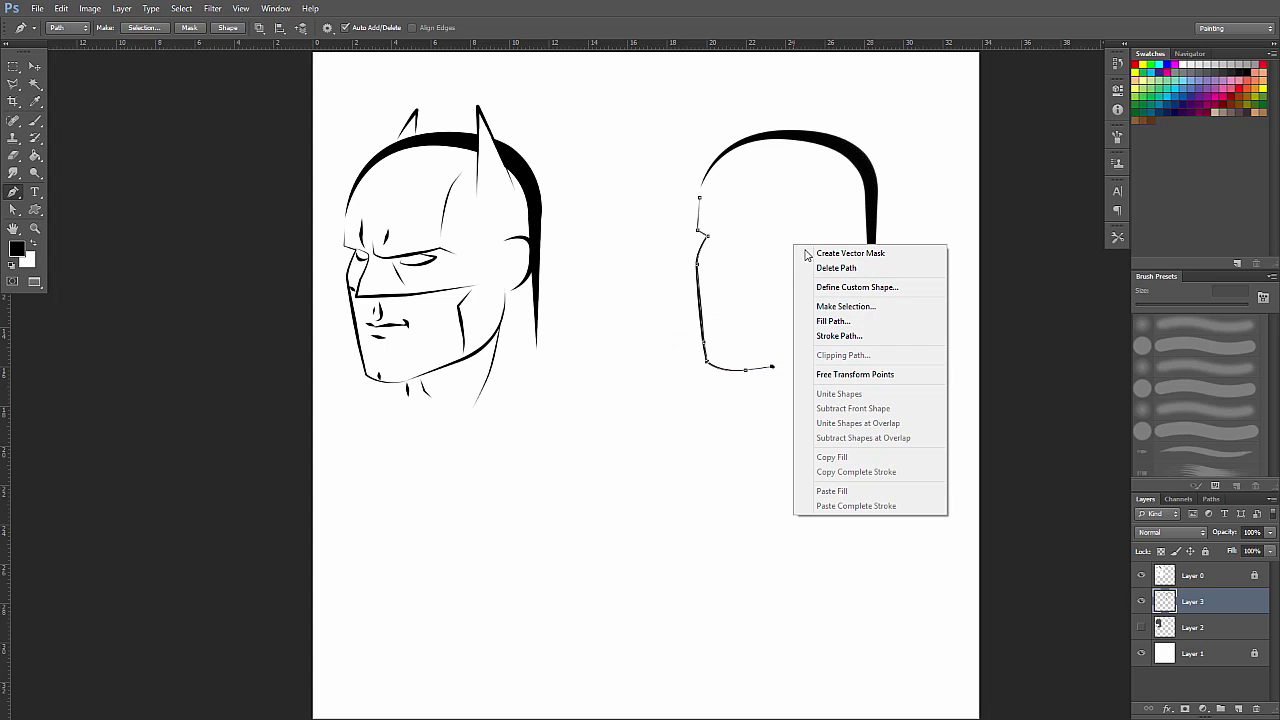
pyautogui.click(821, 268)
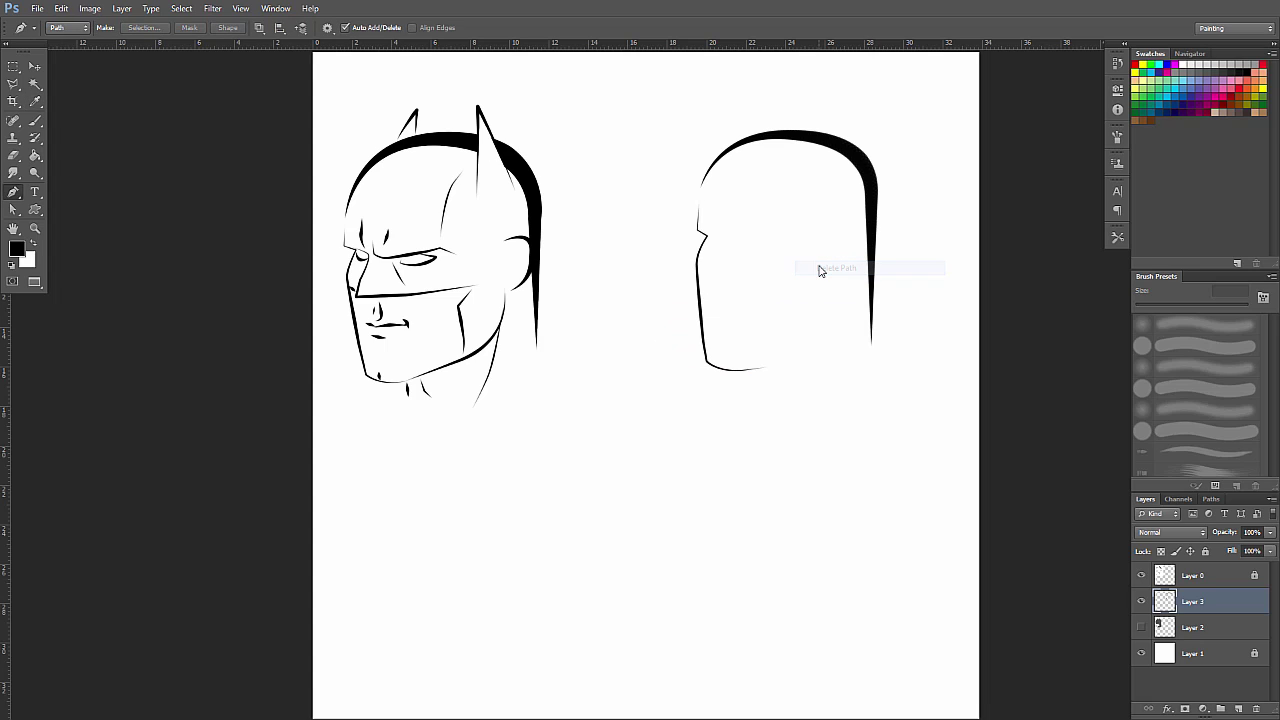
# Ink the long mask line across the face and delete its path.
pyautogui.click(705, 233)
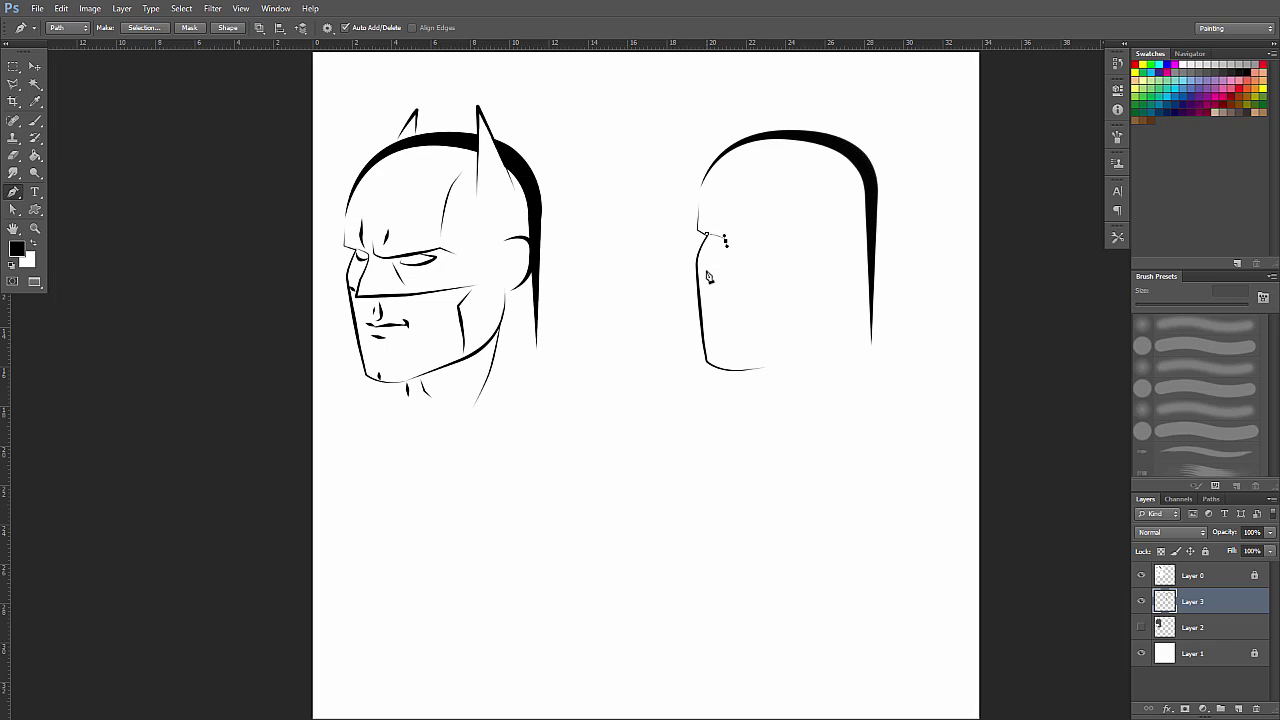
pyautogui.moveTo(707, 272); pyautogui.dragTo(705, 280)
pyautogui.moveTo(810, 283); pyautogui.dragTo(830, 280)
pyautogui.rightClick(812, 345)
pyautogui.click(850, 440)
pyautogui.click(877, 336)
pyautogui.rightClick(828, 268)
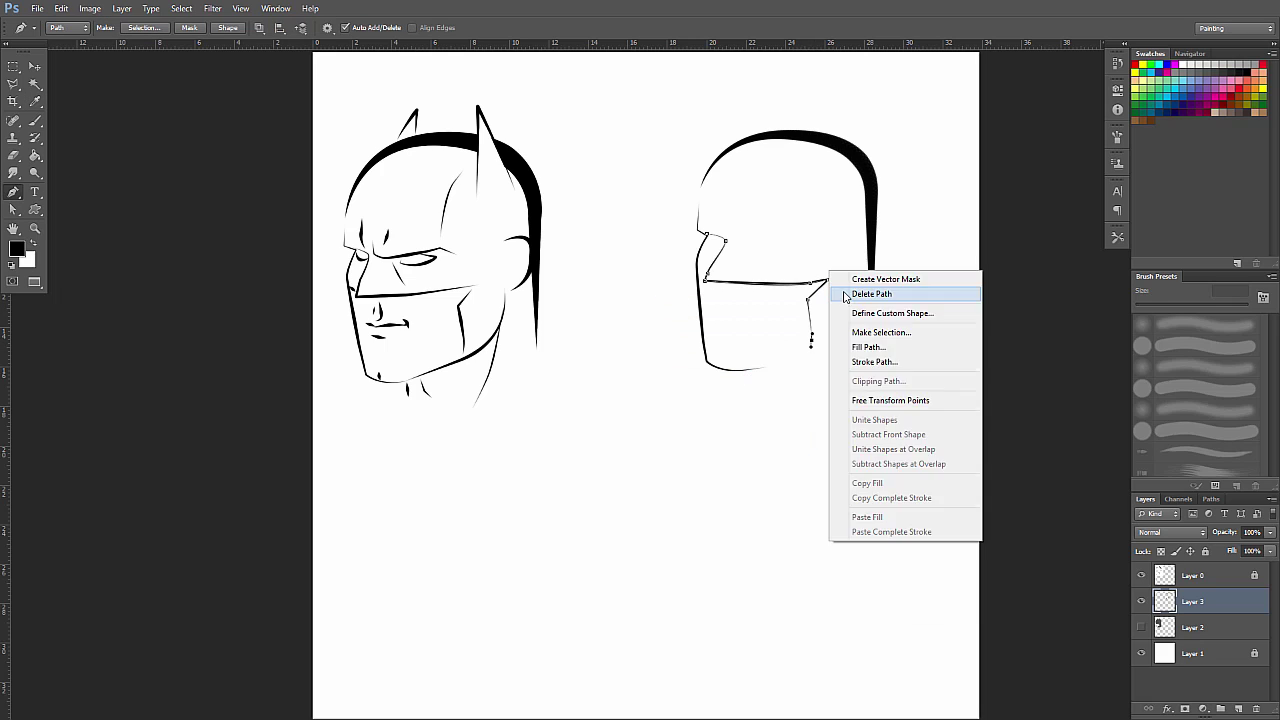
pyautogui.click(846, 294)
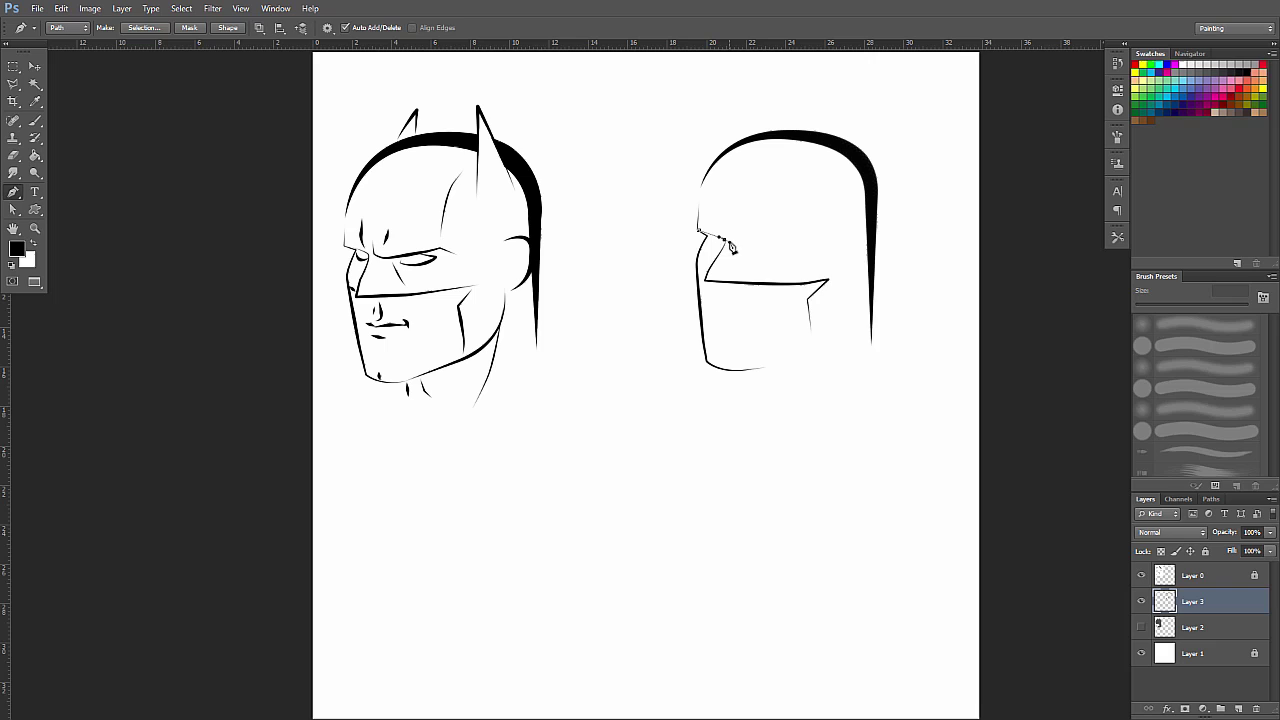
# Stroke a short nose line and remove its path.
pyautogui.rightClick(728, 238)
pyautogui.click(766, 333)
pyautogui.click(879, 333)
pyautogui.rightClick(792, 241)
pyautogui.click(826, 266)
# Trace the brow with four anchors, stroke it, and delete the path.
pyautogui.click(730, 227)
pyautogui.click(737, 239)
pyautogui.click(783, 237)
pyautogui.click(819, 240)
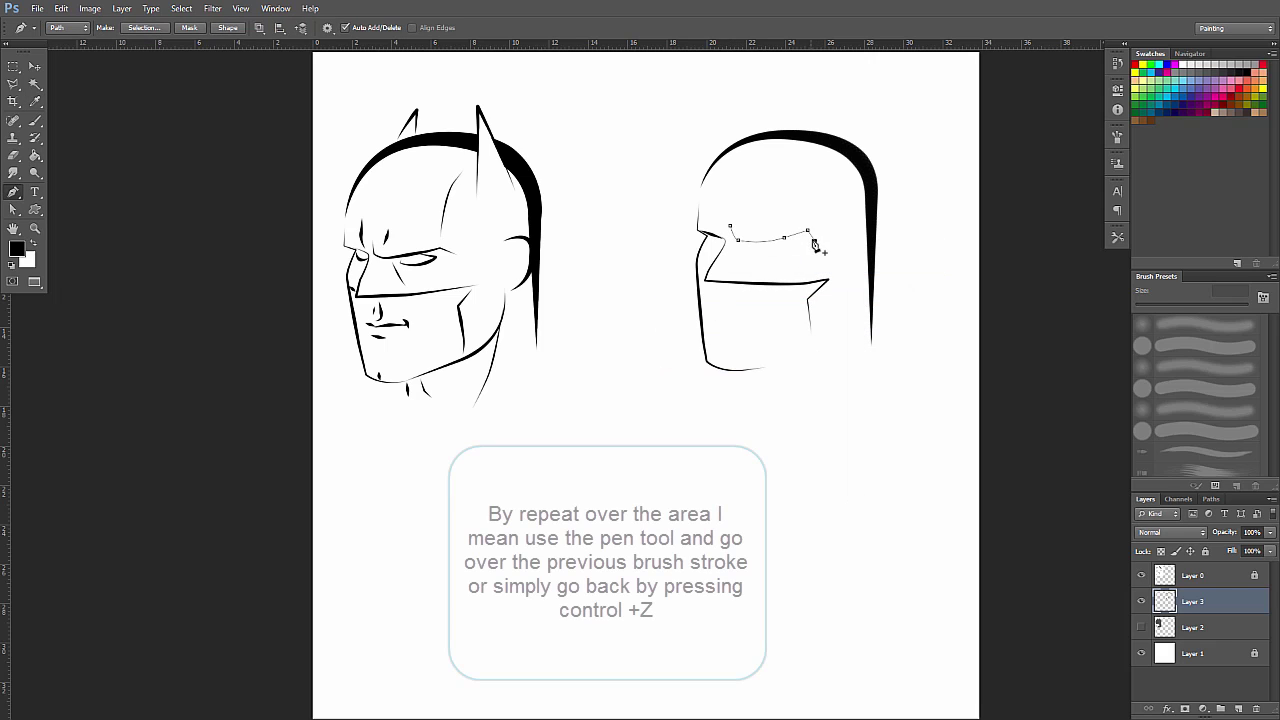
pyautogui.rightClick(800, 243)
pyautogui.click(838, 338)
pyautogui.click(879, 332)
pyautogui.rightClick(802, 266)
pyautogui.click(838, 281)
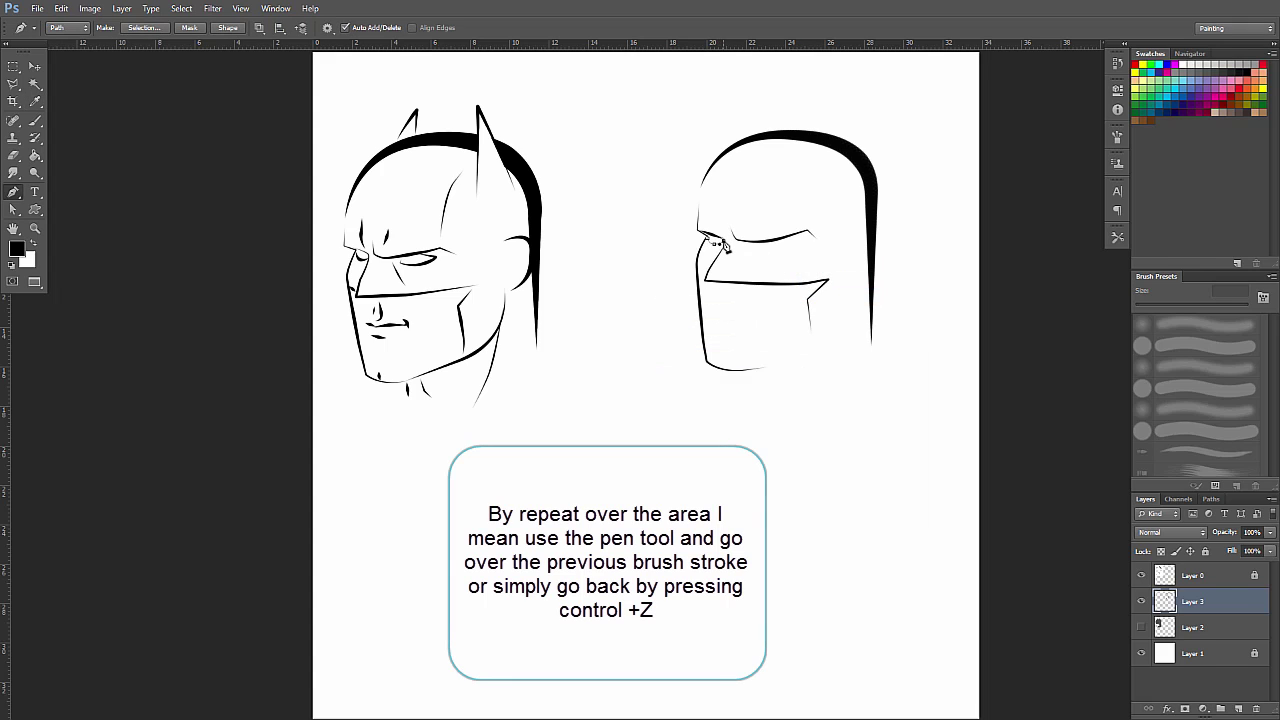
# Stroke the left and right eye paths, deleting each path afterwards.
pyautogui.rightClick(722, 242)
pyautogui.click(760, 337)
pyautogui.click(880, 330)
pyautogui.rightClick(780, 258)
pyautogui.click(816, 273)
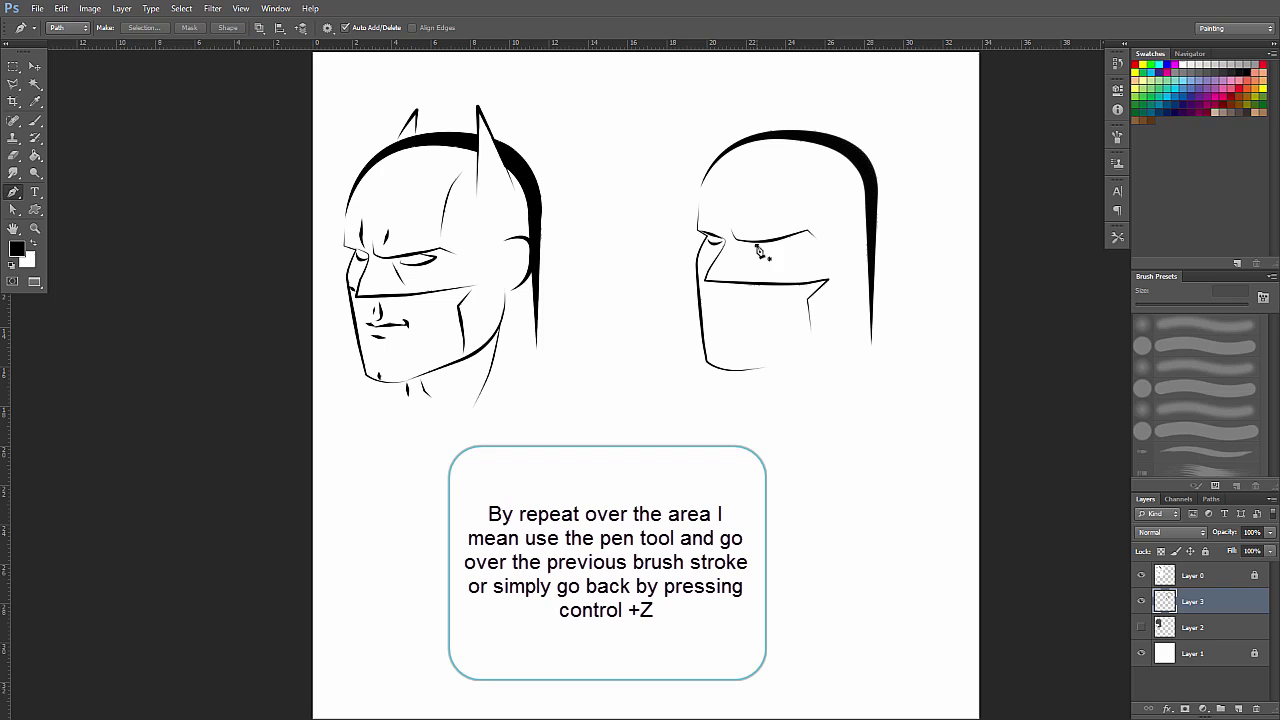
pyautogui.click(757, 245)
pyautogui.click(797, 245)
pyautogui.rightClick(780, 241)
pyautogui.click(838, 337)
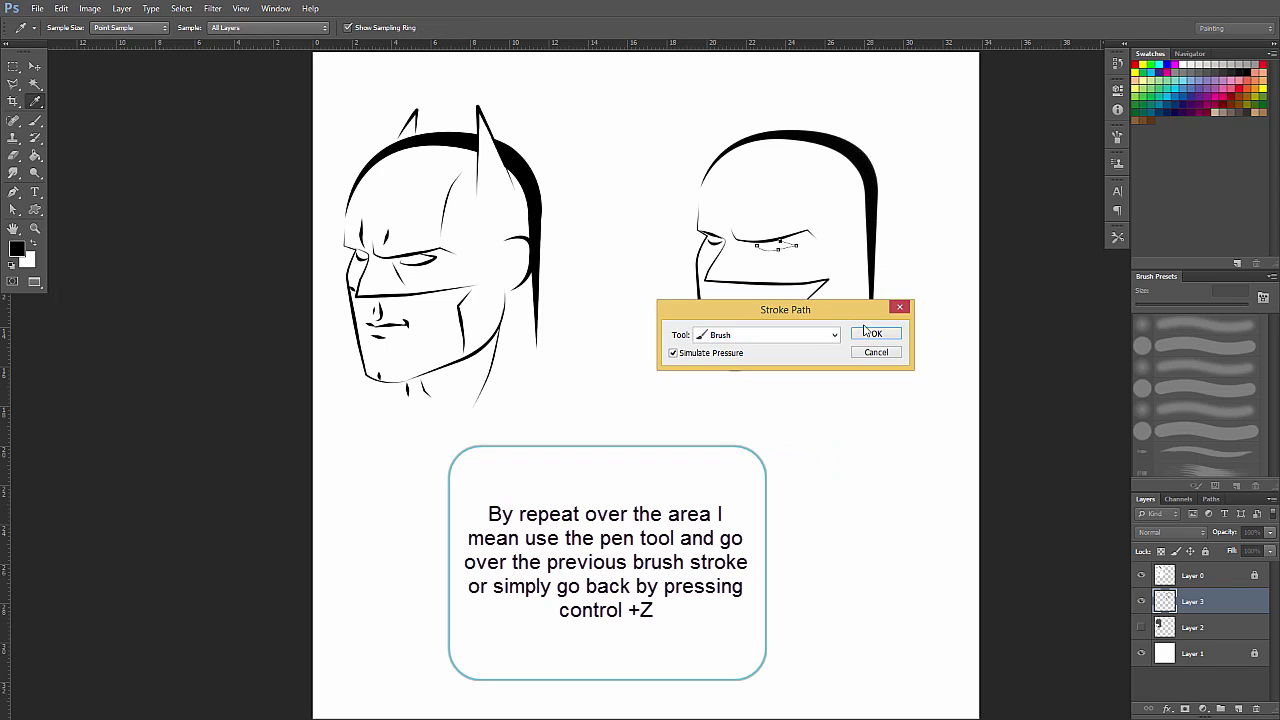
pyautogui.rightClick(818, 276)
pyautogui.click(835, 292)
# Stroke the cheek lines below the eye and delete their paths.
pyautogui.click(745, 245)
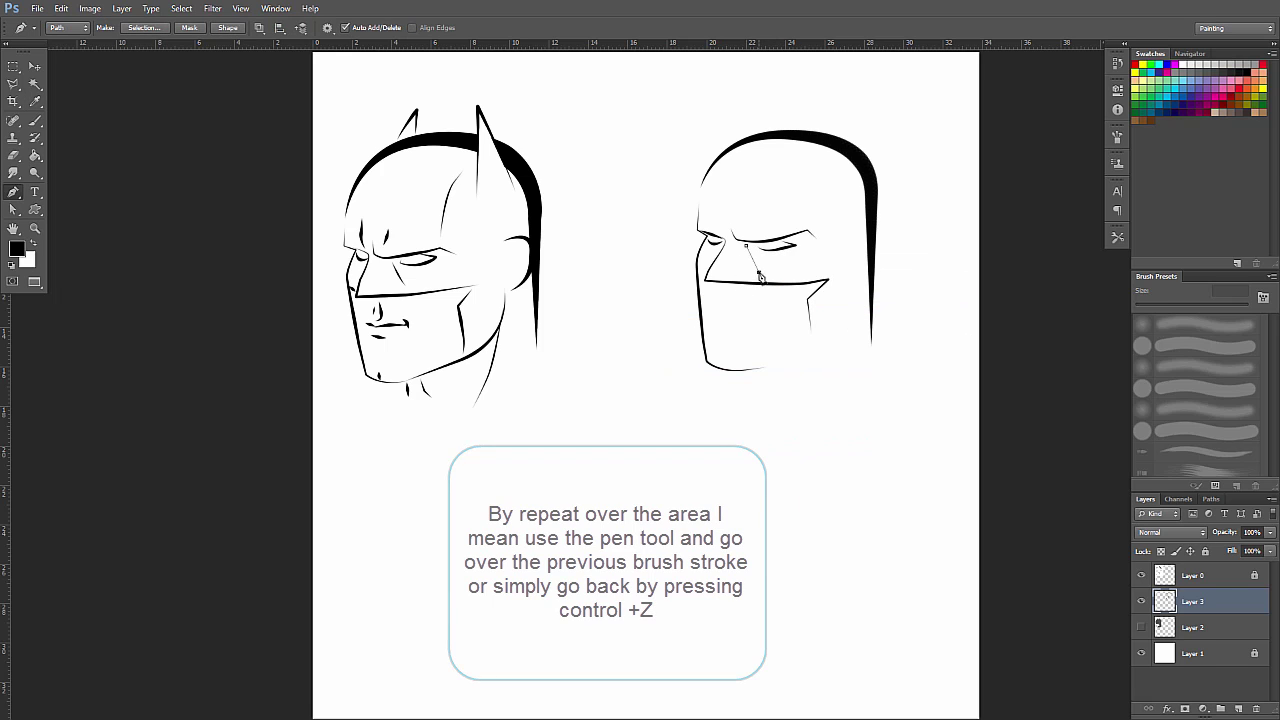
pyautogui.rightClick(760, 277)
pyautogui.click(800, 372)
pyautogui.click(870, 333)
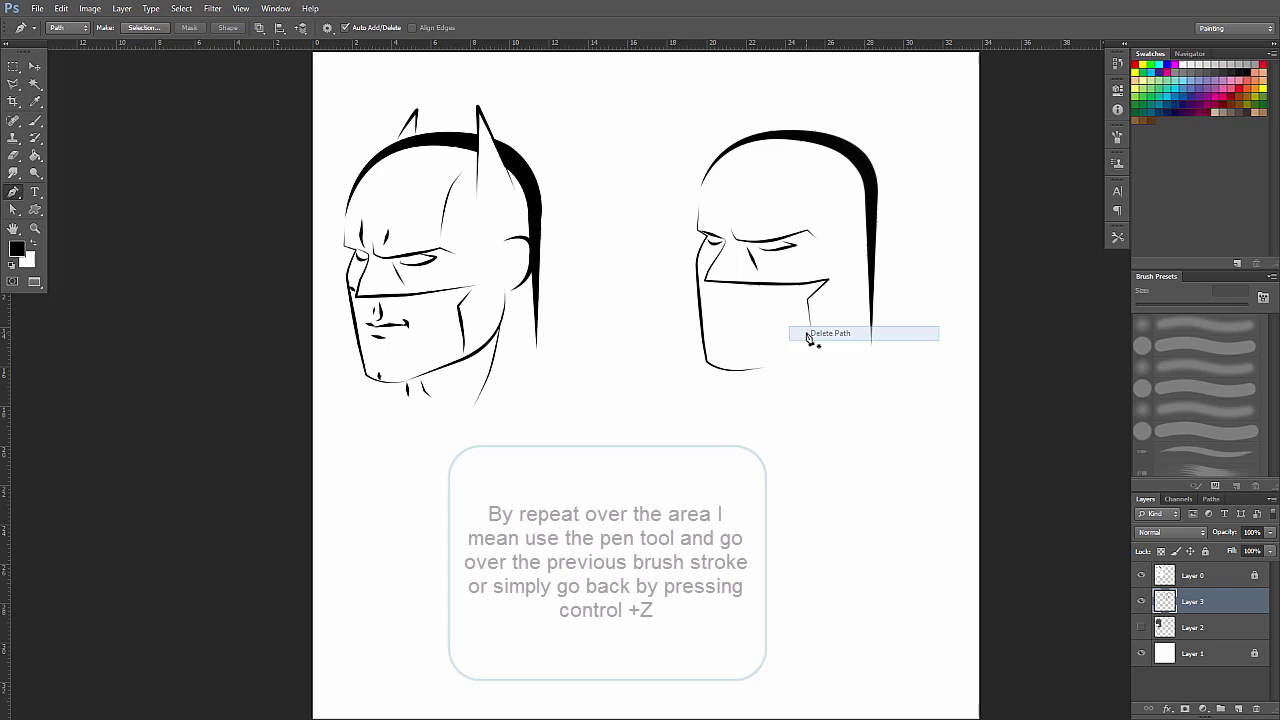
pyautogui.rightClick(704, 279)
pyautogui.click(740, 369)
pyautogui.click(872, 333)
pyautogui.rightClick(730, 296)
pyautogui.click(752, 303)
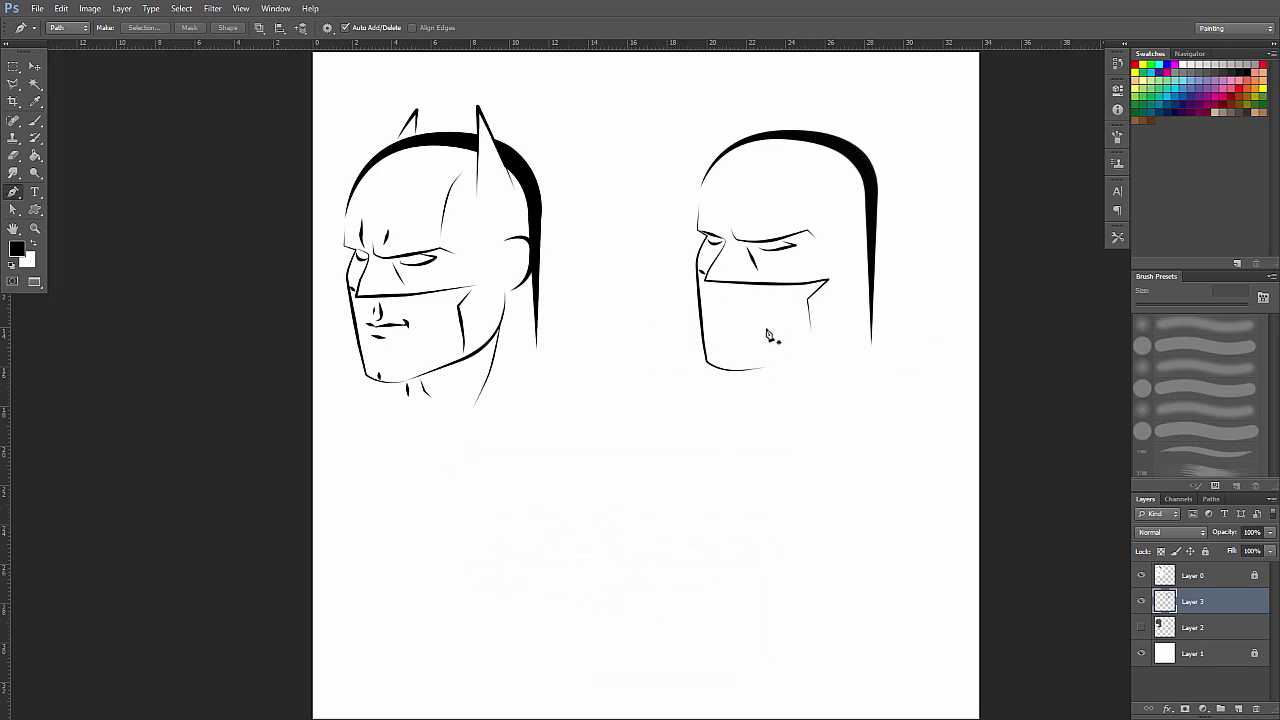
# Draw the curved jawline from the right cheek toward the chin and stroke it.
pyautogui.click(849, 288)
pyautogui.moveTo(836, 337); pyautogui.dragTo(810, 350)
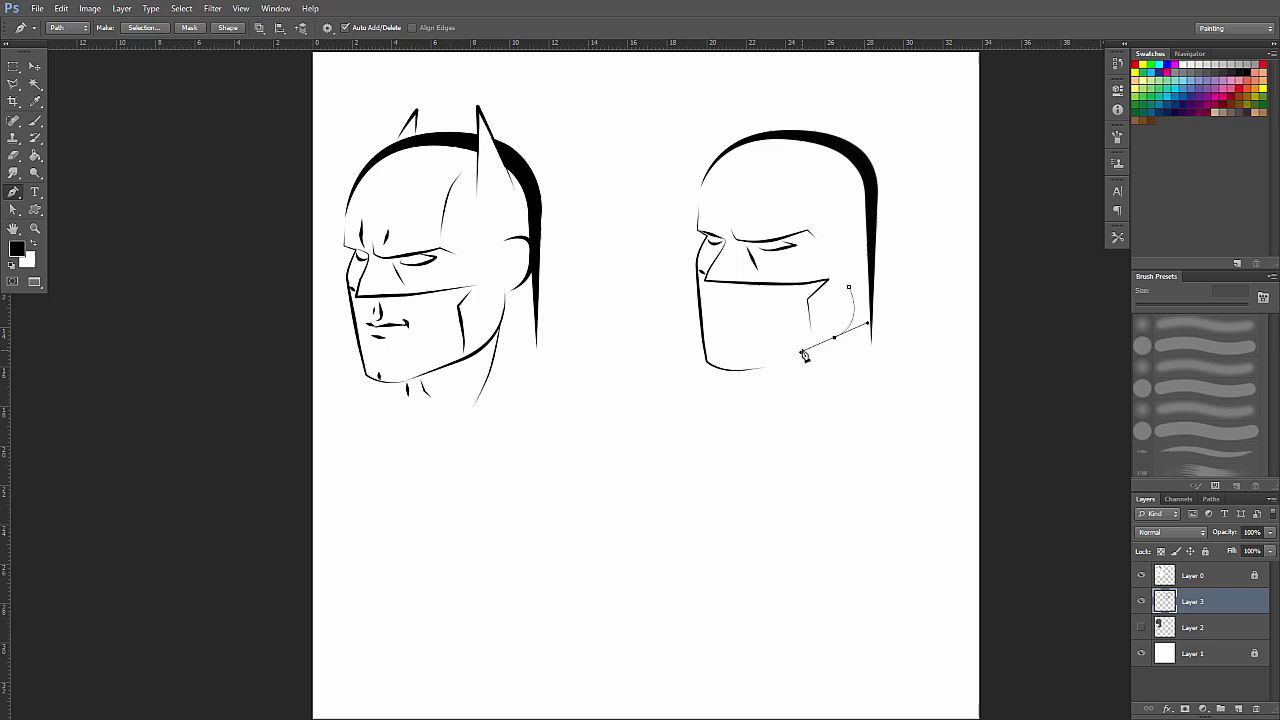
pyautogui.moveTo(803, 354); pyautogui.dragTo(771, 360)
pyautogui.rightClick(768, 366)
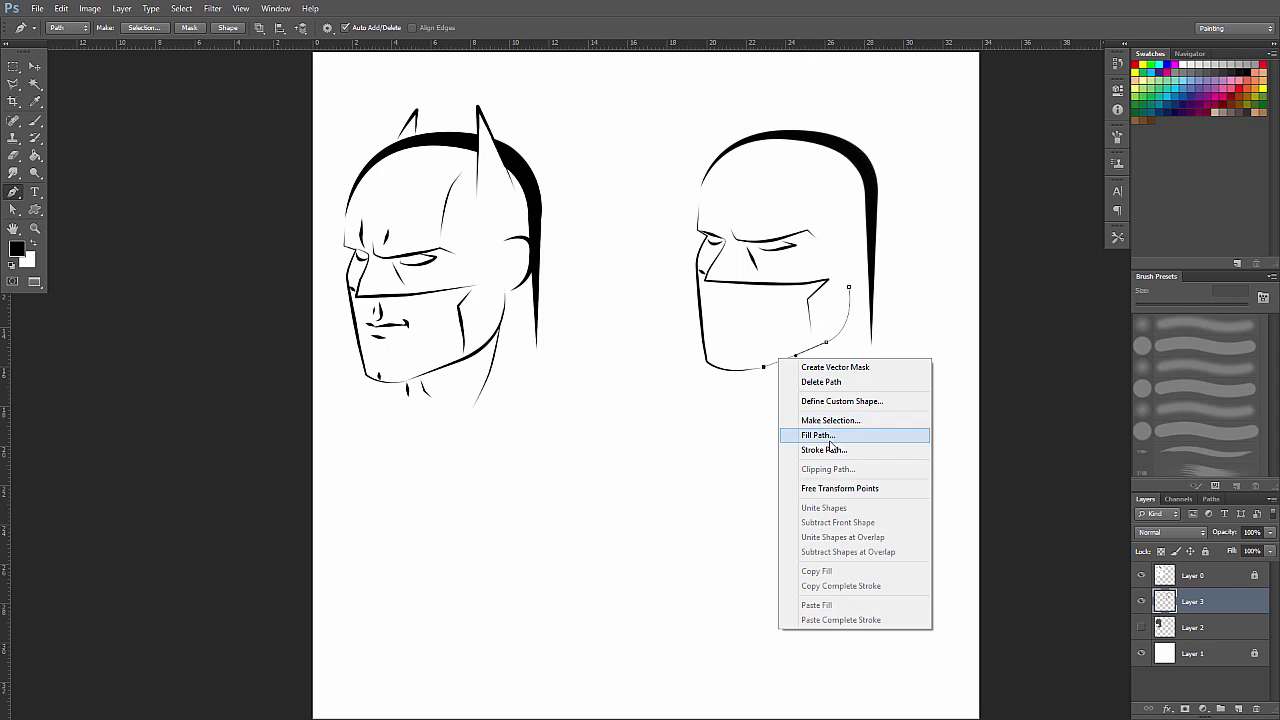
pyautogui.click(820, 434)
pyautogui.press('Escape')
# Stroke the mouth line and delete its path.
pyautogui.click(721, 320)
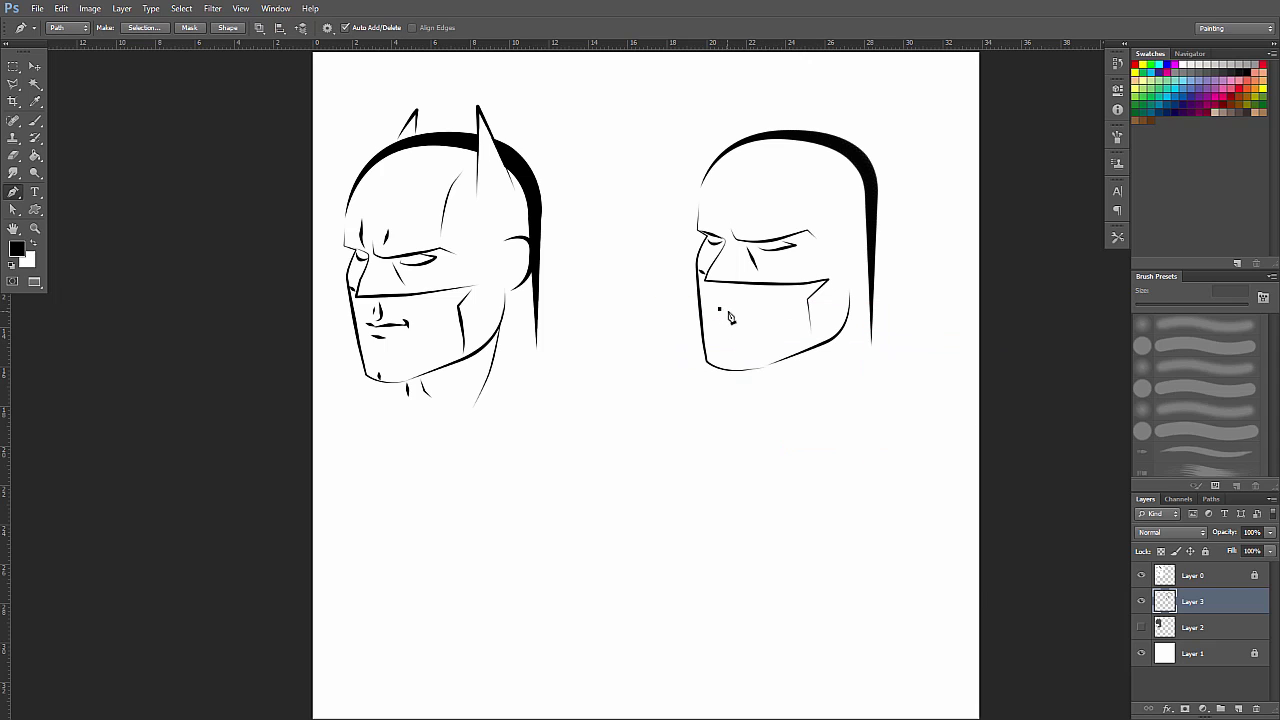
pyautogui.rightClick(737, 322)
pyautogui.click(790, 405)
pyautogui.click(862, 333)
pyautogui.click(741, 316)
pyautogui.rightClick(770, 318)
pyautogui.click(811, 428)
pyautogui.rightClick(822, 318)
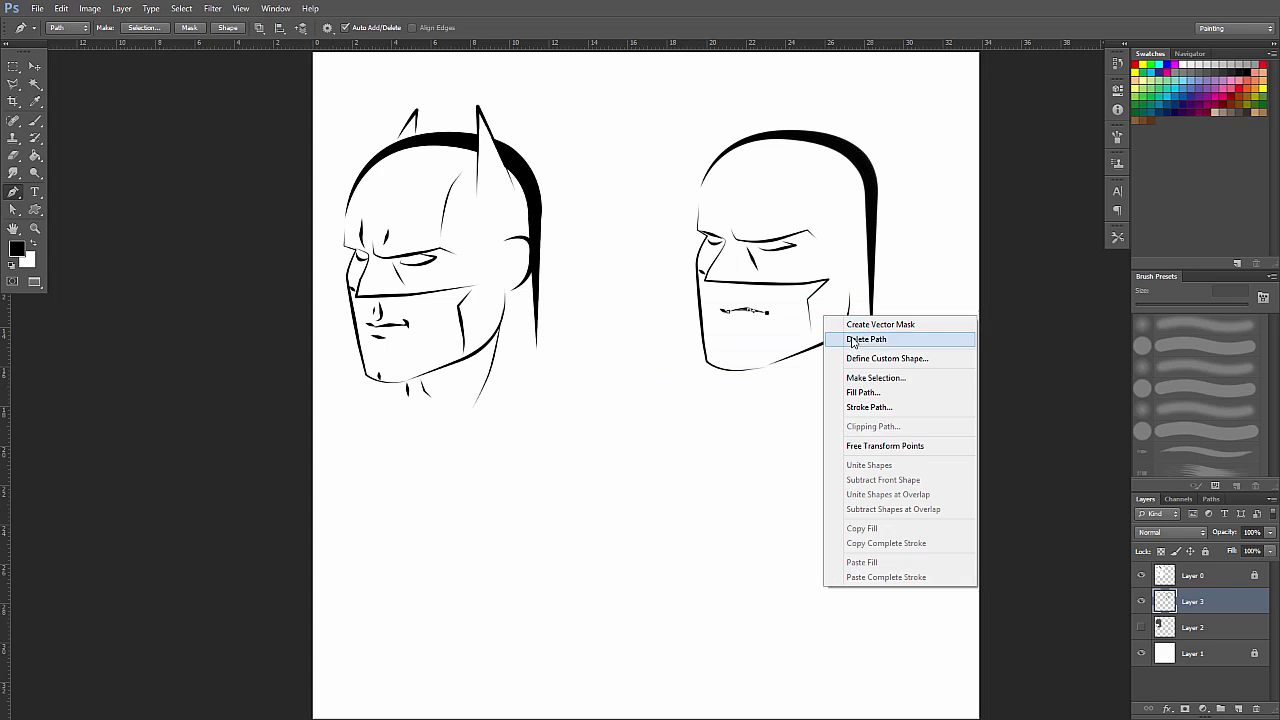
pyautogui.click(850, 337)
# Trace and stroke the lower lip line, then delete its path.
pyautogui.click(722, 322)
pyautogui.click(738, 324)
pyautogui.rightClick(741, 325)
pyautogui.click(794, 408)
pyautogui.click(880, 331)
pyautogui.rightClick(782, 316)
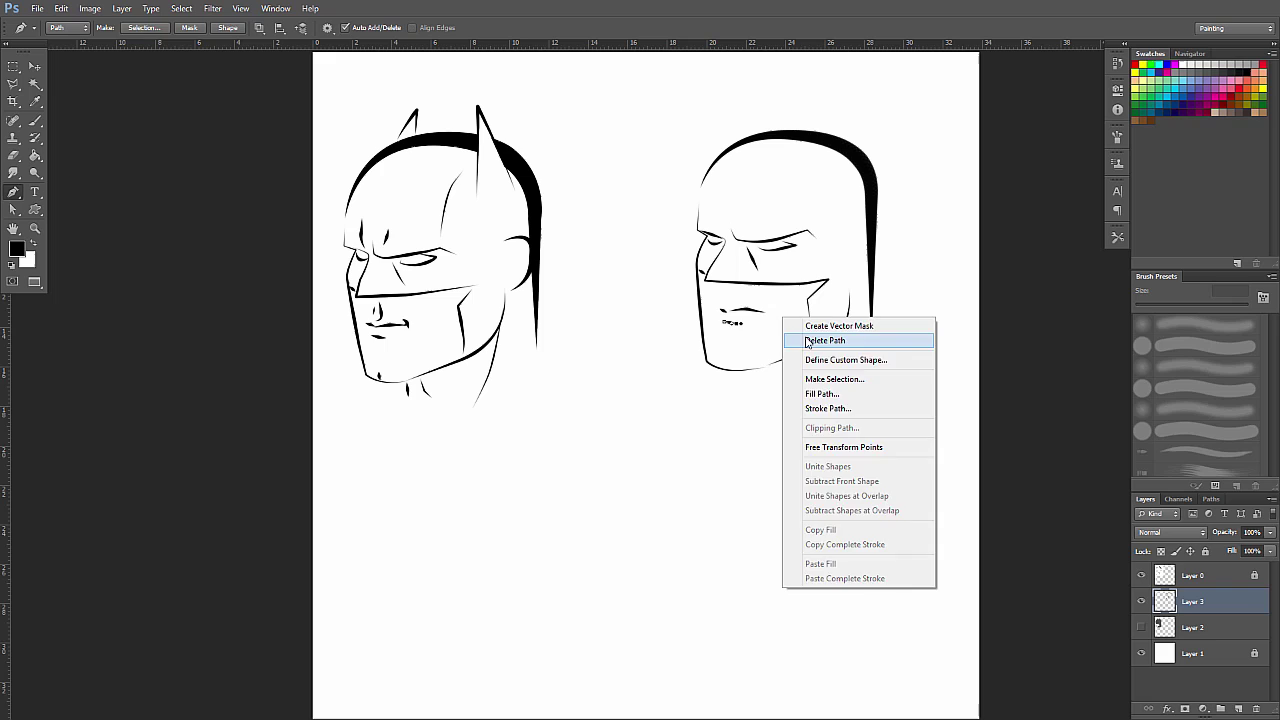
pyautogui.click(828, 331)
# Add and stroke two short lines under the nose, then delete the path.
pyautogui.click(727, 307)
pyautogui.rightClick(731, 296)
pyautogui.click(786, 380)
pyautogui.click(880, 331)
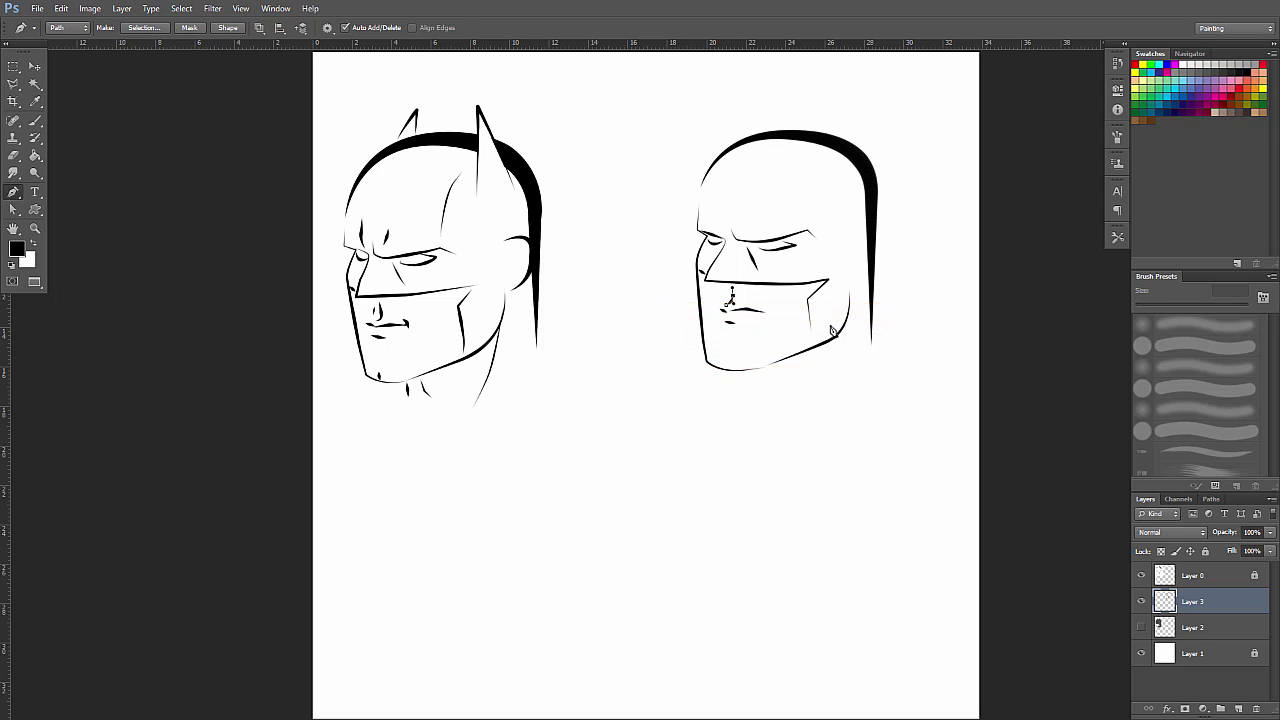
pyautogui.click(737, 297)
pyautogui.rightClick(732, 290)
pyautogui.click(786, 380)
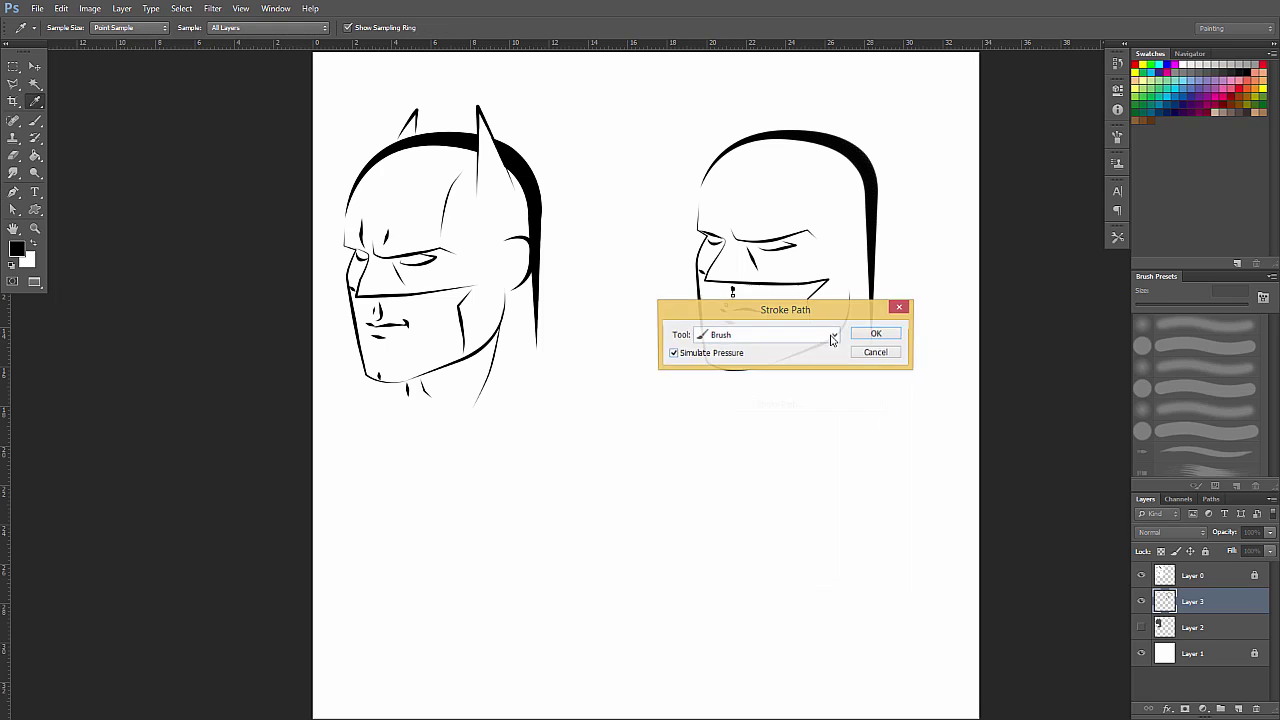
pyautogui.click(877, 334)
pyautogui.rightClick(777, 305)
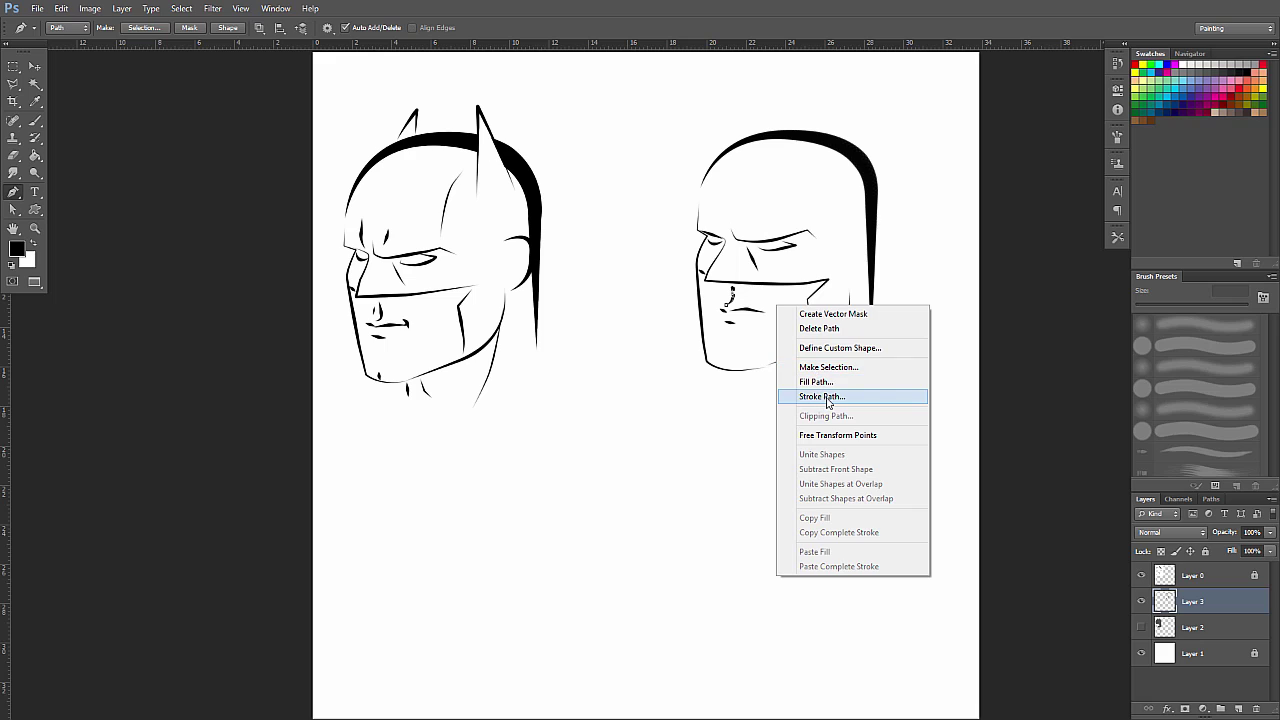
pyautogui.click(819, 328)
# Draw and stroke the right pointed ear, then delete its path.
pyautogui.click(824, 187)
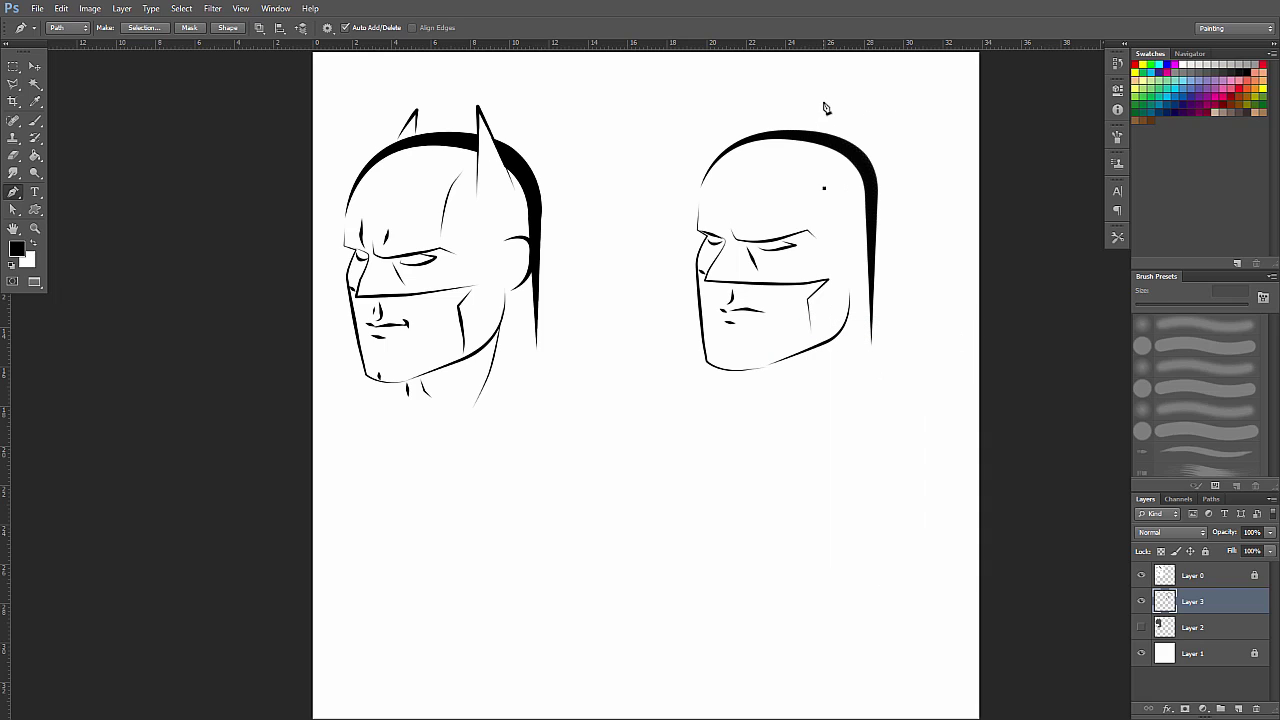
pyautogui.rightClick(858, 184)
pyautogui.click(890, 266)
pyautogui.click(877, 333)
pyautogui.rightClick(858, 173)
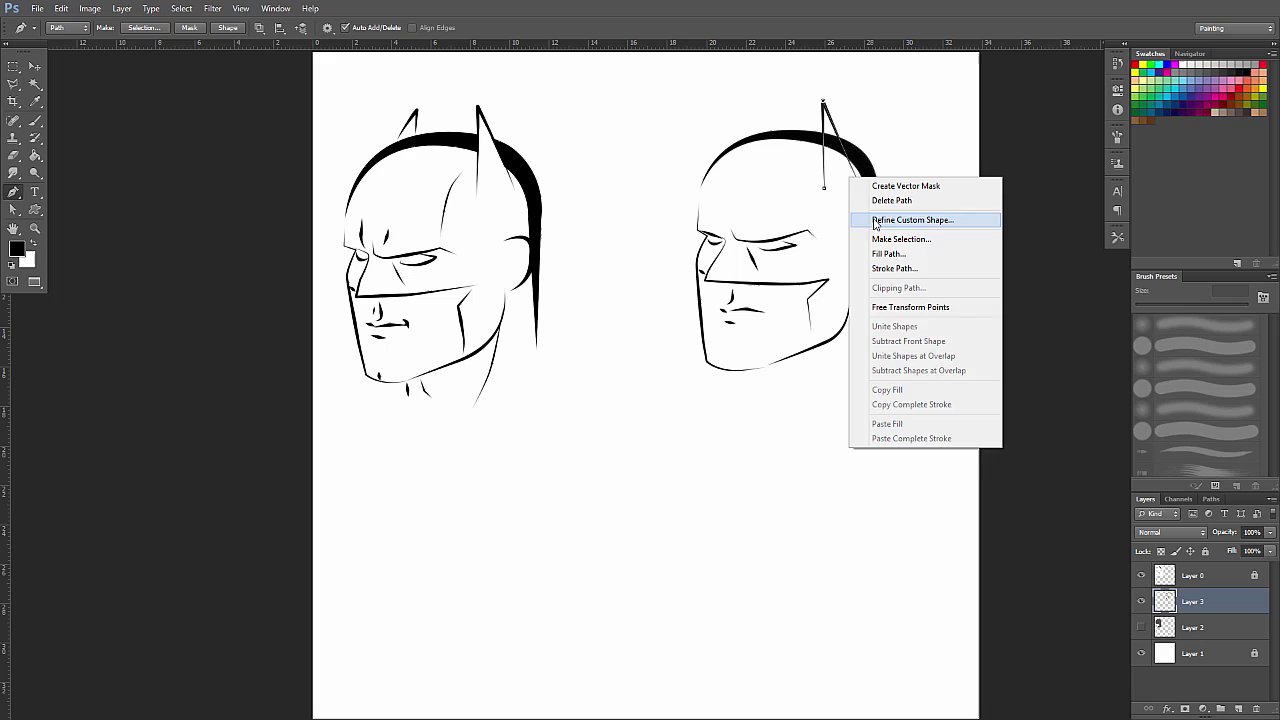
pyautogui.click(880, 197)
# Draw and stroke the left pointed ear, then delete its path.
pyautogui.click(762, 104)
pyautogui.rightClick(742, 145)
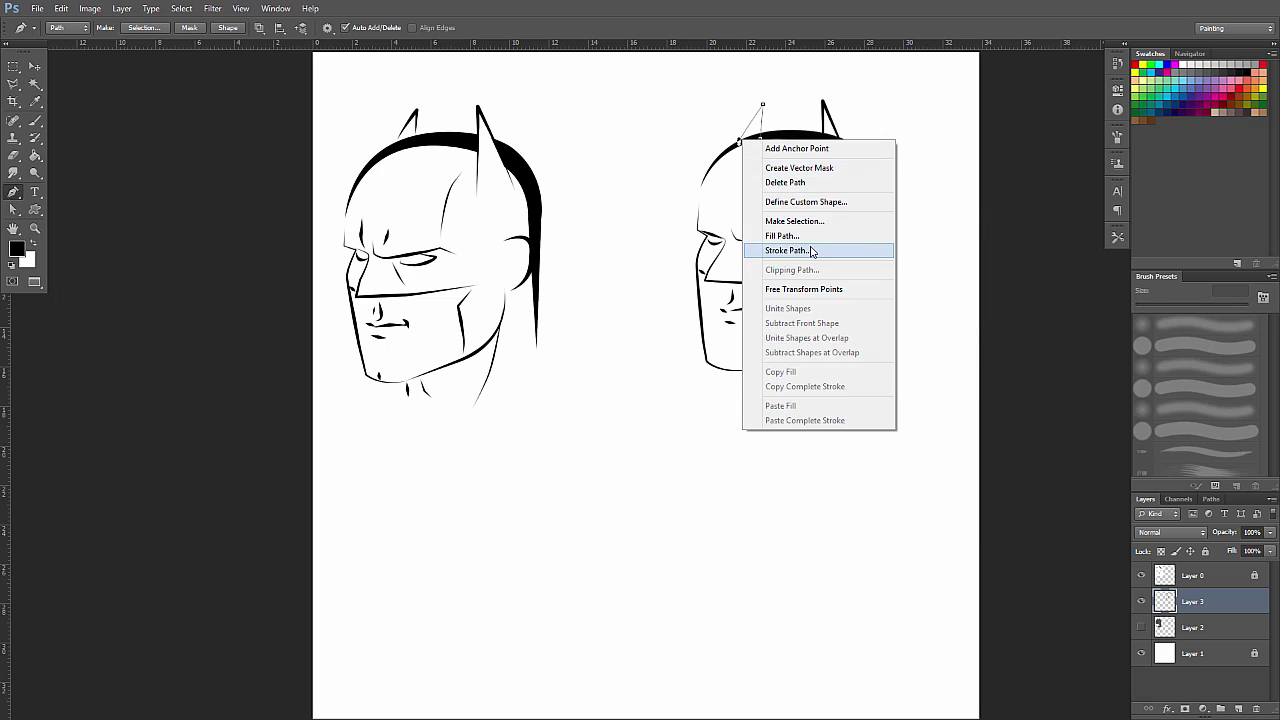
pyautogui.click(811, 251)
pyautogui.click(877, 334)
pyautogui.rightClick(765, 176)
pyautogui.click(789, 190)
# Trace a short path along the head's right side and open the brush size settings.
pyautogui.click(846, 235)
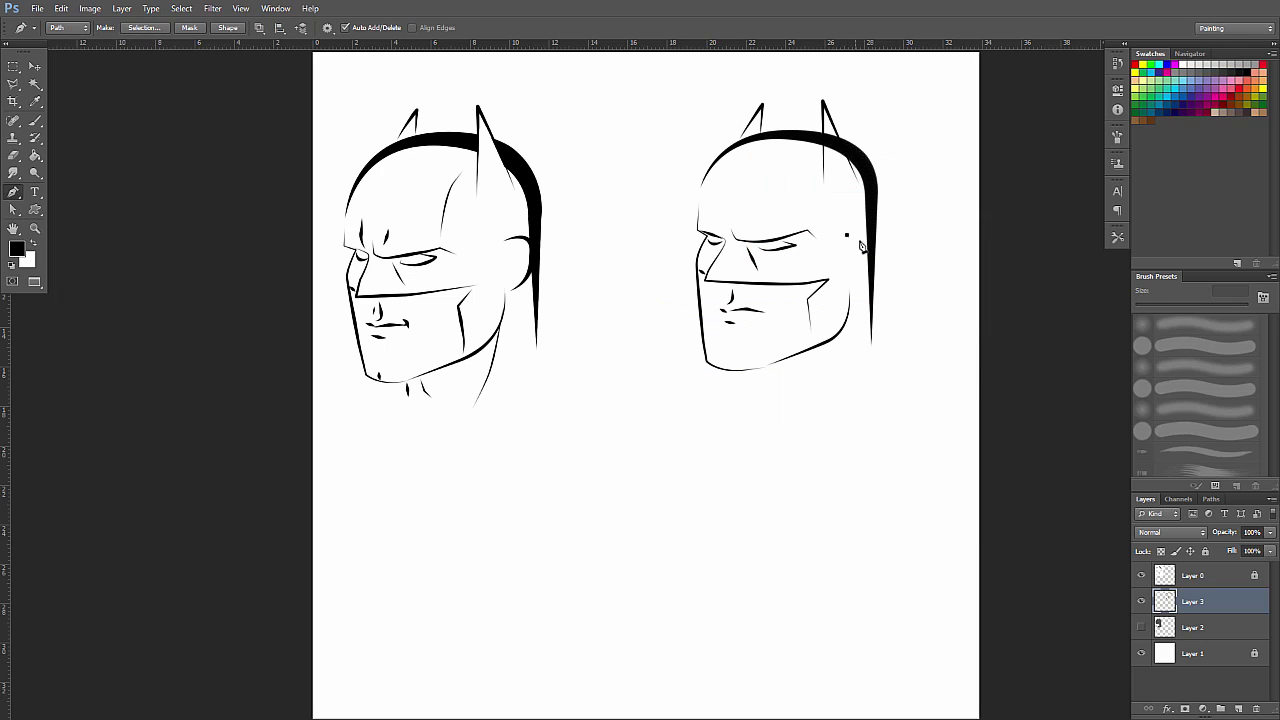
pyautogui.click(838, 278)
pyautogui.rightClick(856, 277)
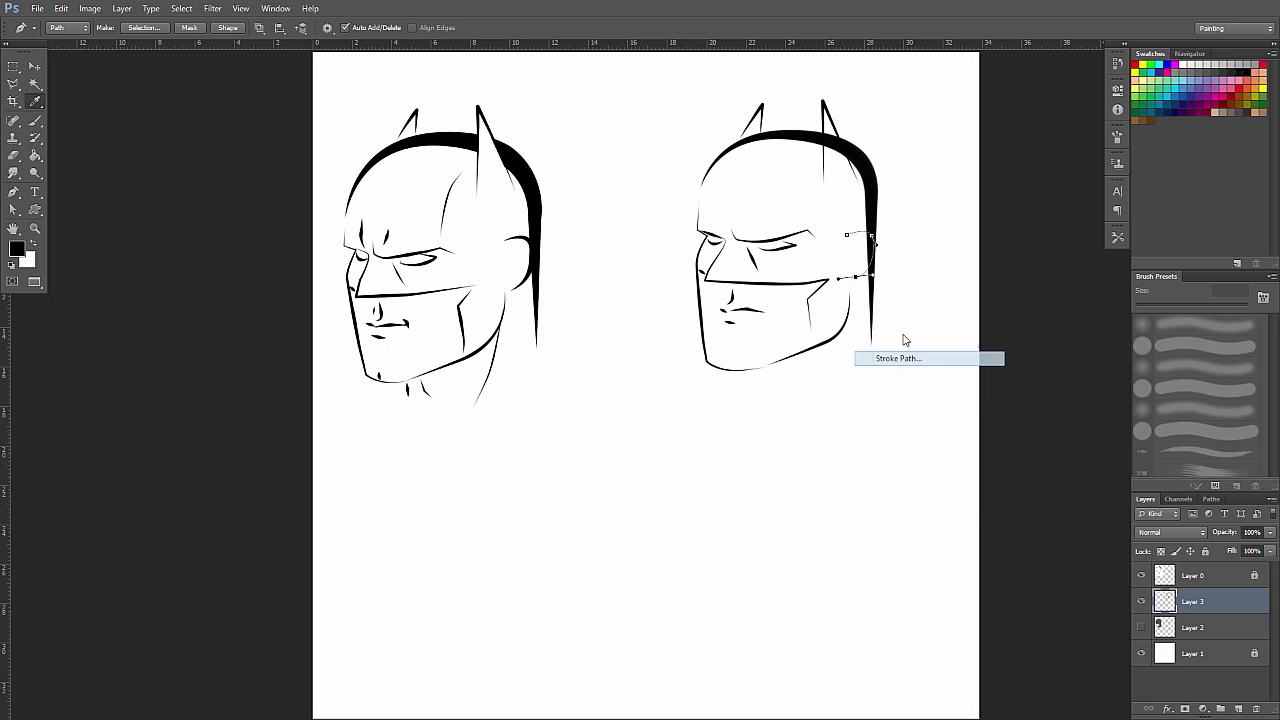
pyautogui.press('Escape')
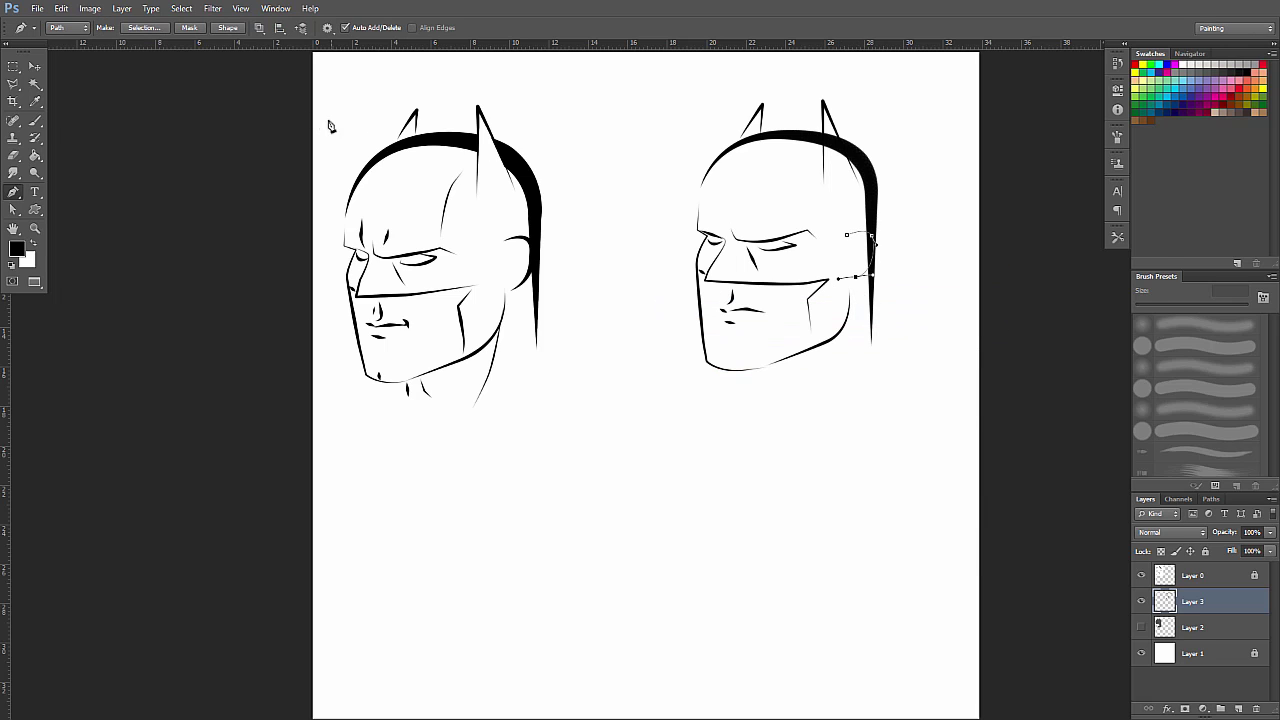
pyautogui.click(37, 120)
pyautogui.click(67, 27)
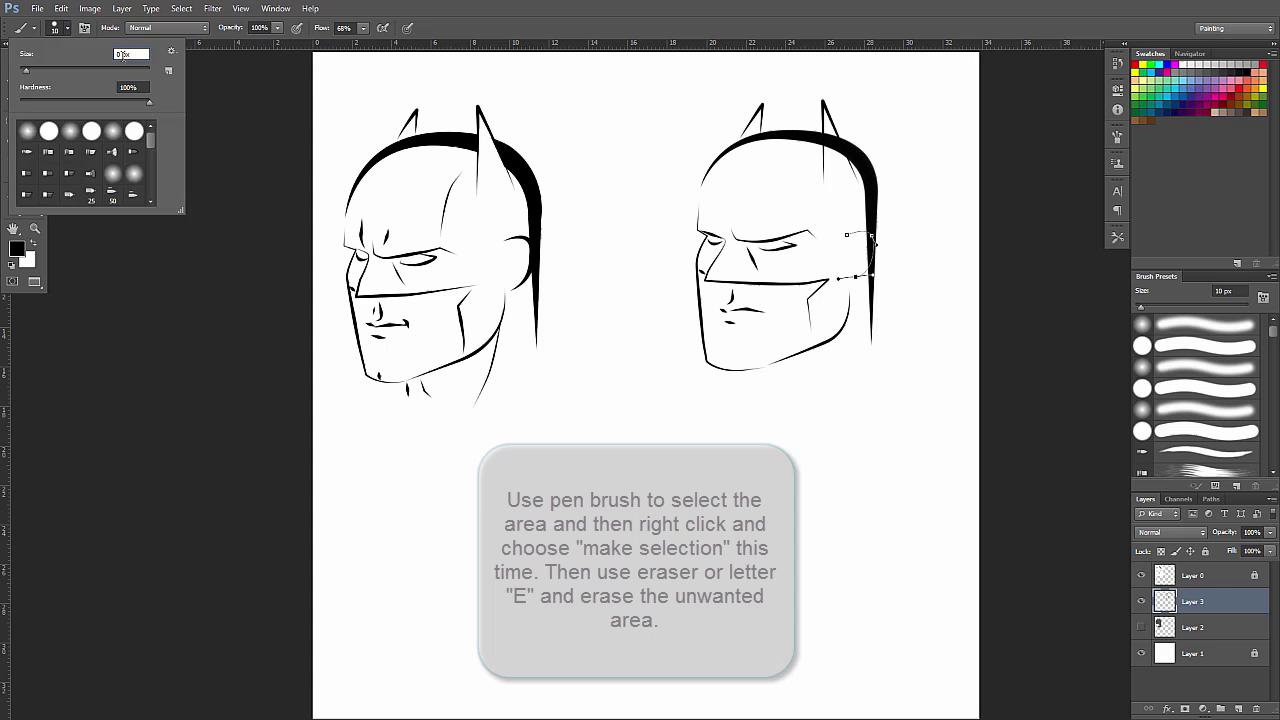
# Discard the leftover pen path along the head's side.
pyautogui.press('Escape')
pyautogui.press('p')
pyautogui.rightClick(844, 262)
pyautogui.click(900, 410)
pyautogui.click(871, 334)
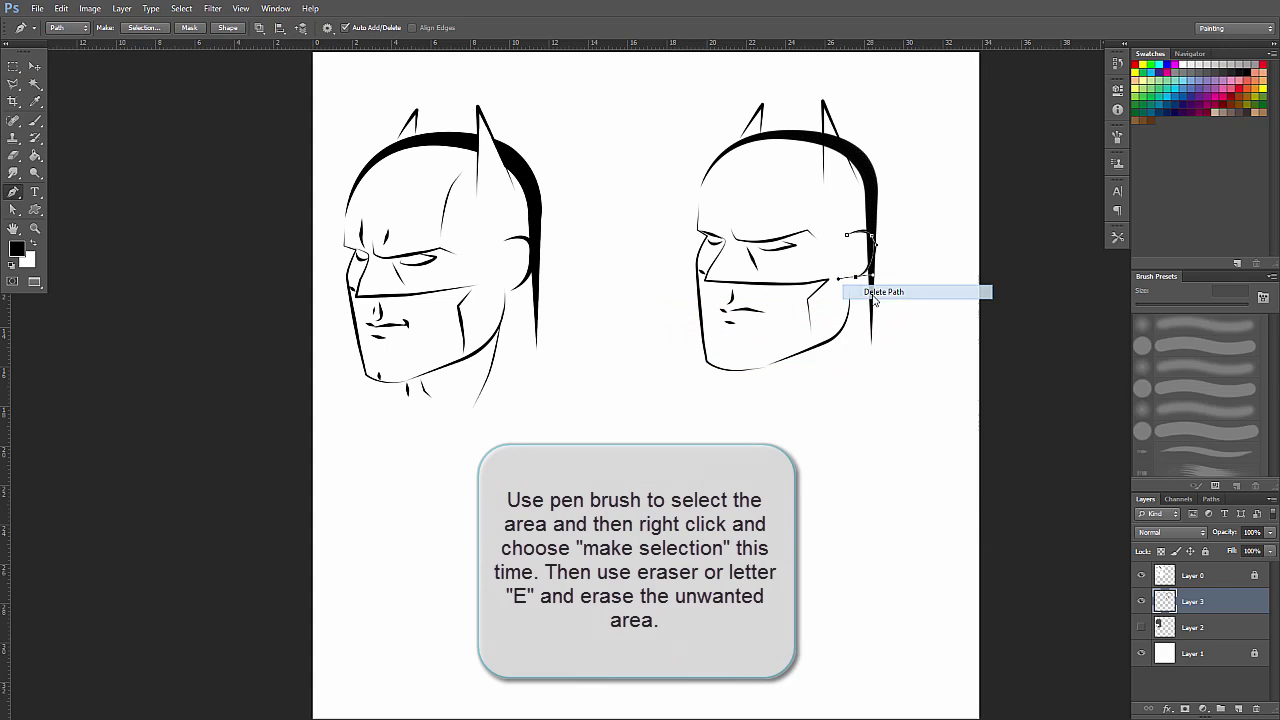
pyautogui.press('e')
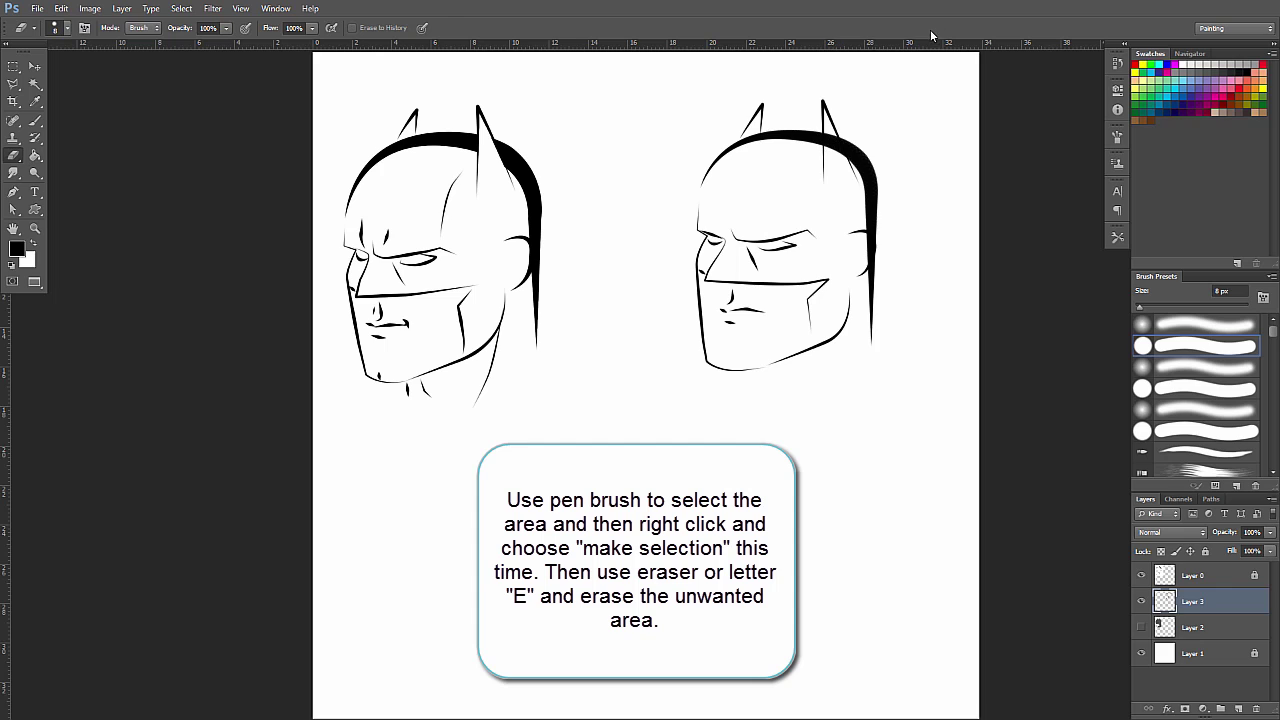
pyautogui.press('p')
# Select the right ear's interior from a pen path, erase it at 20 px, and deselect.
pyautogui.click(824, 172)
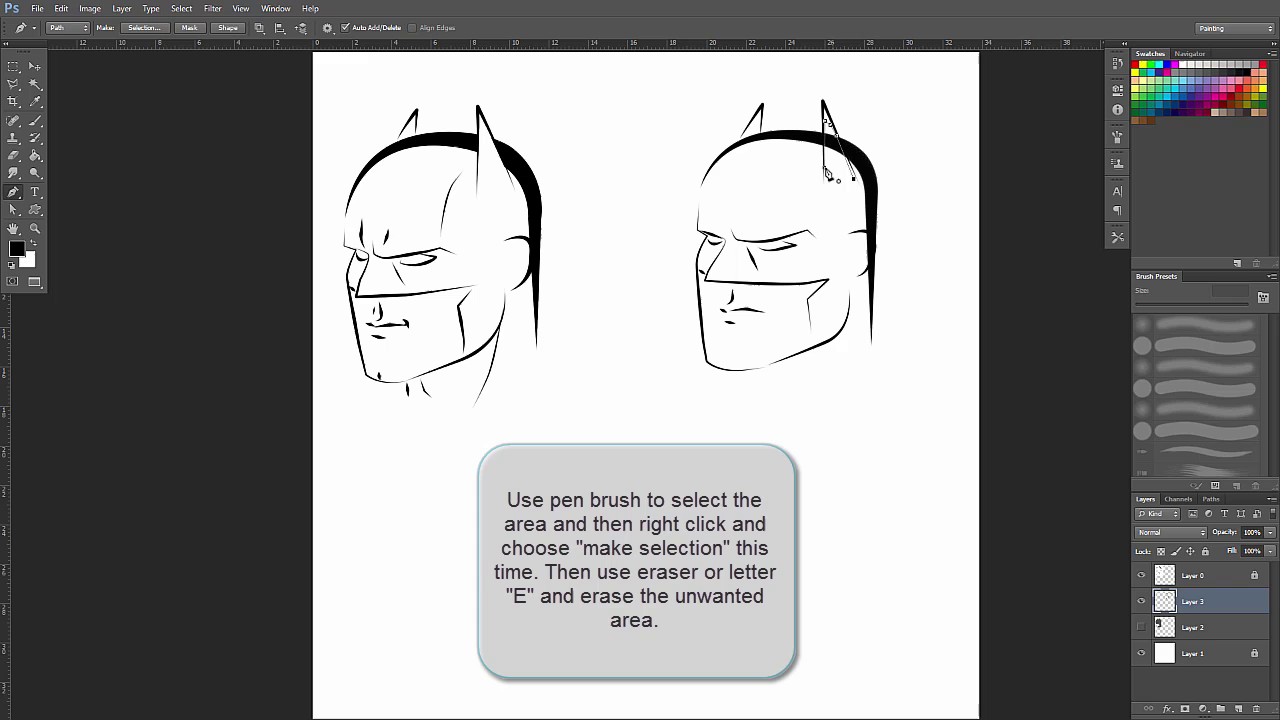
pyautogui.rightClick(828, 170)
pyautogui.click(878, 249)
pyautogui.click(714, 206)
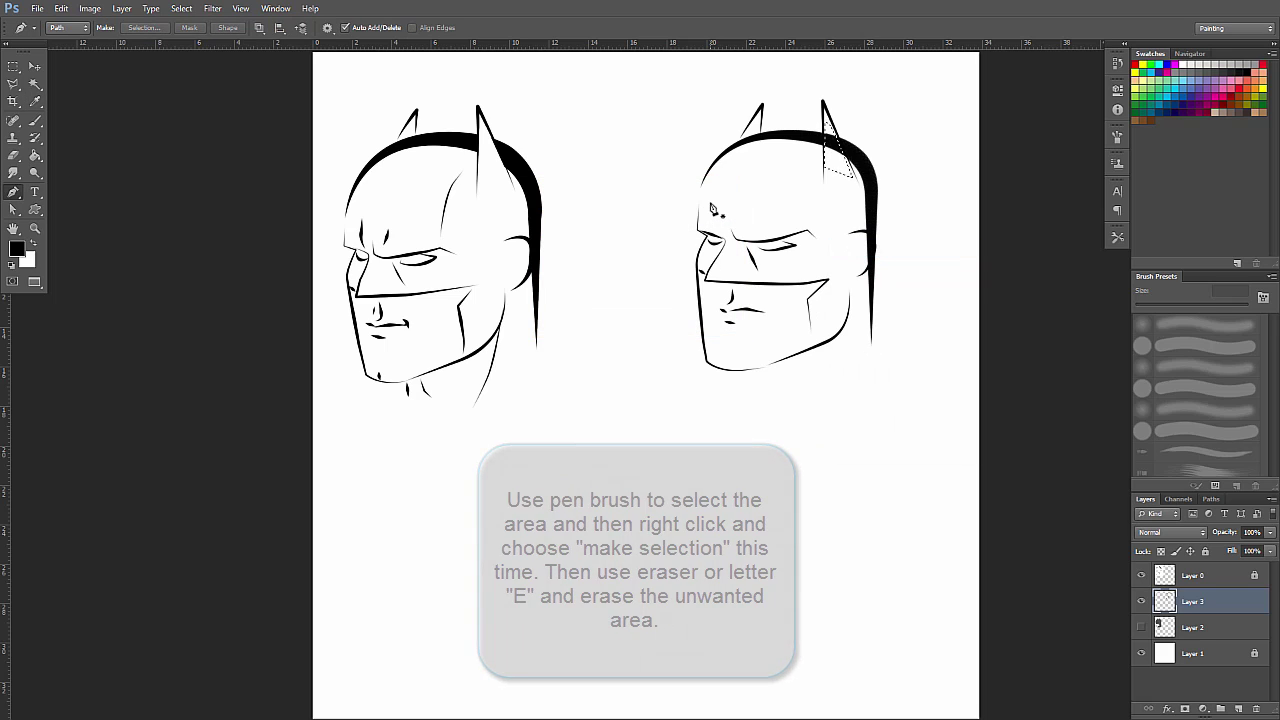
pyautogui.press('e')
pyautogui.press(']')
pyautogui.press(']')
pyautogui.press(']')
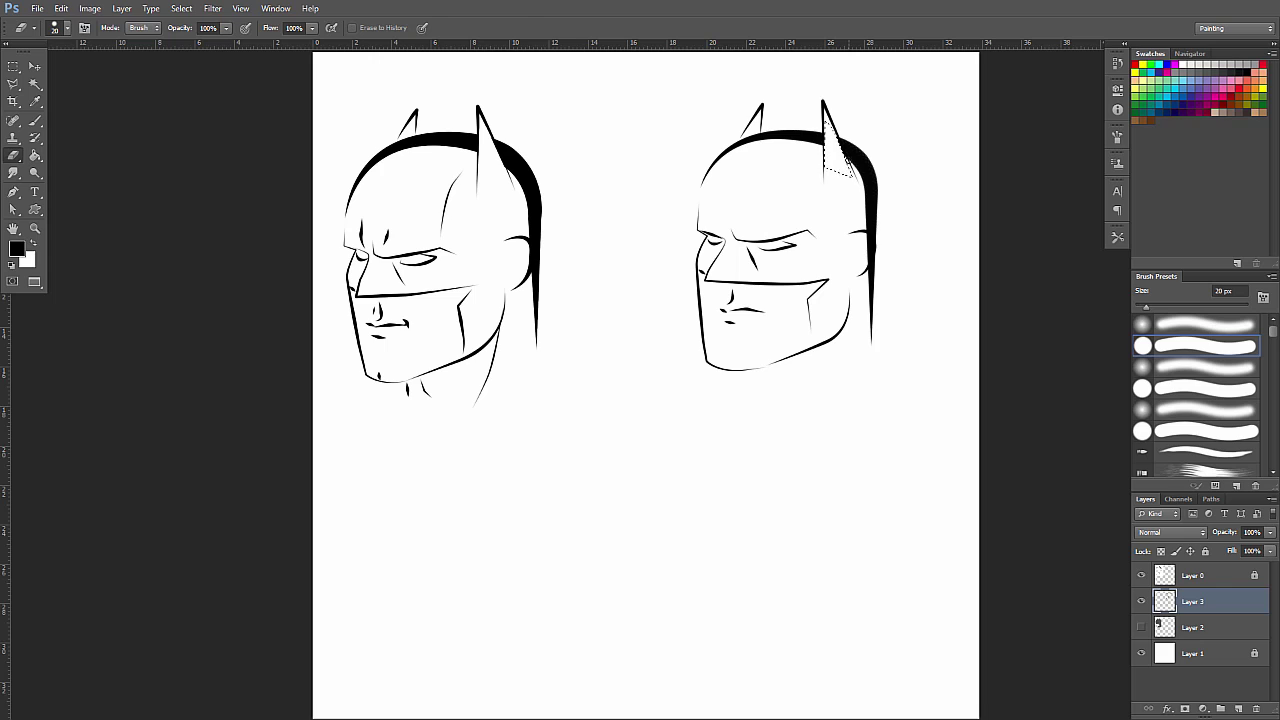
pyautogui.press('m')
pyautogui.click(790, 191)
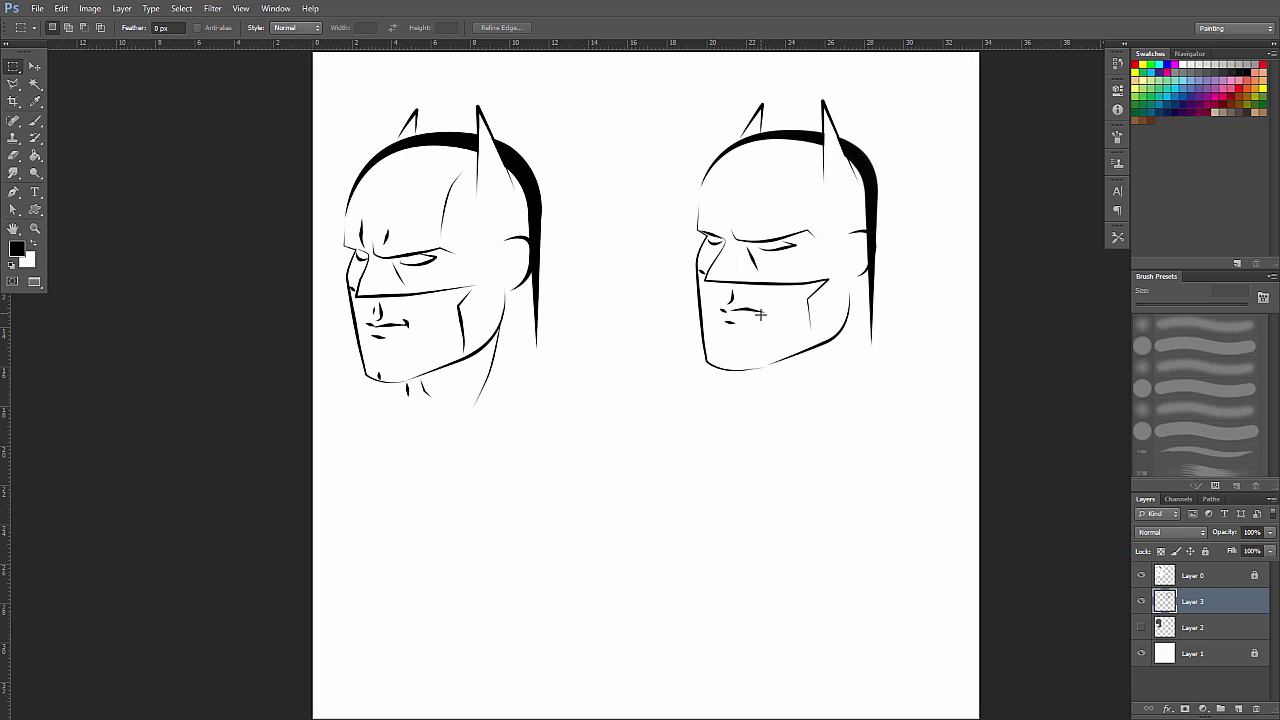